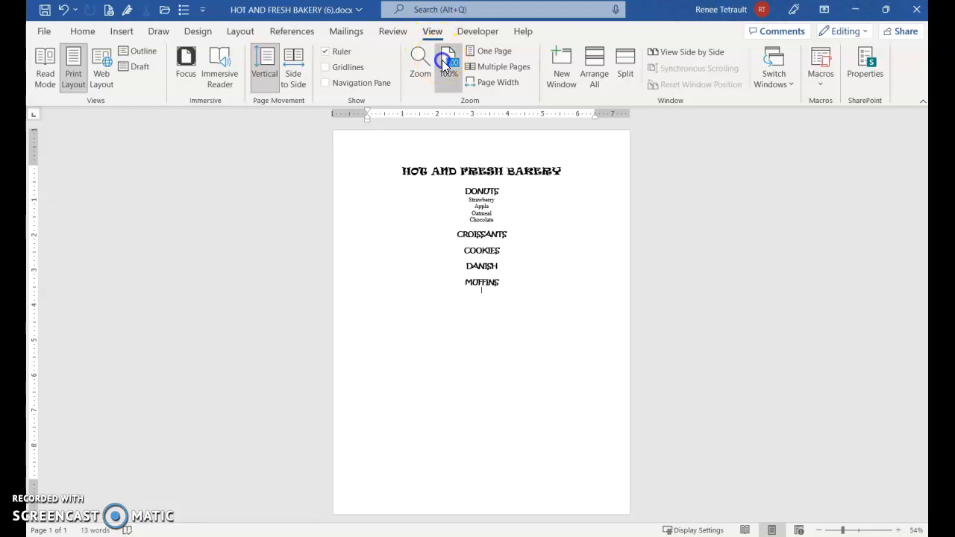
Change the font color of the title HOT AND FRESH BAKERY to a dark blue theme color
left_click(447, 66)
scroll(514, 250, "up", 2)
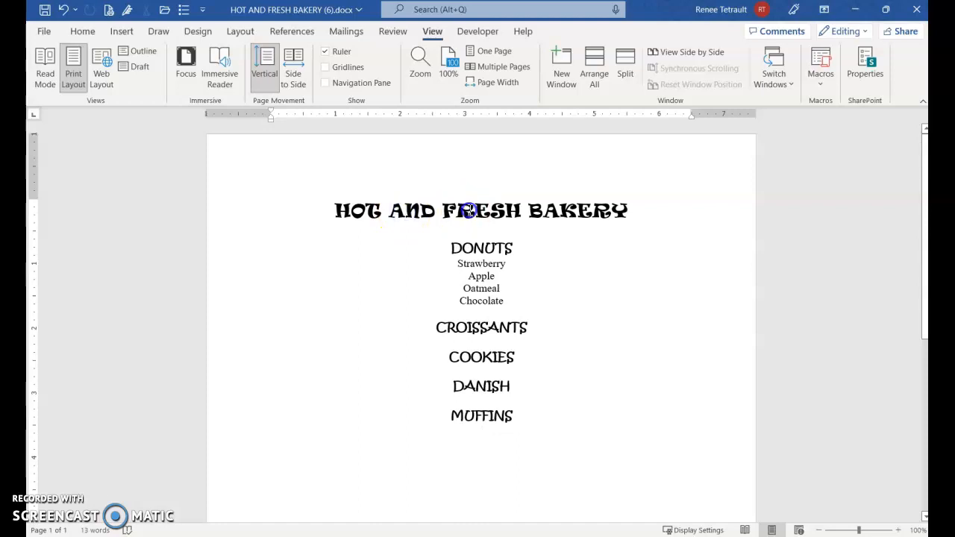
left_click(88, 33)
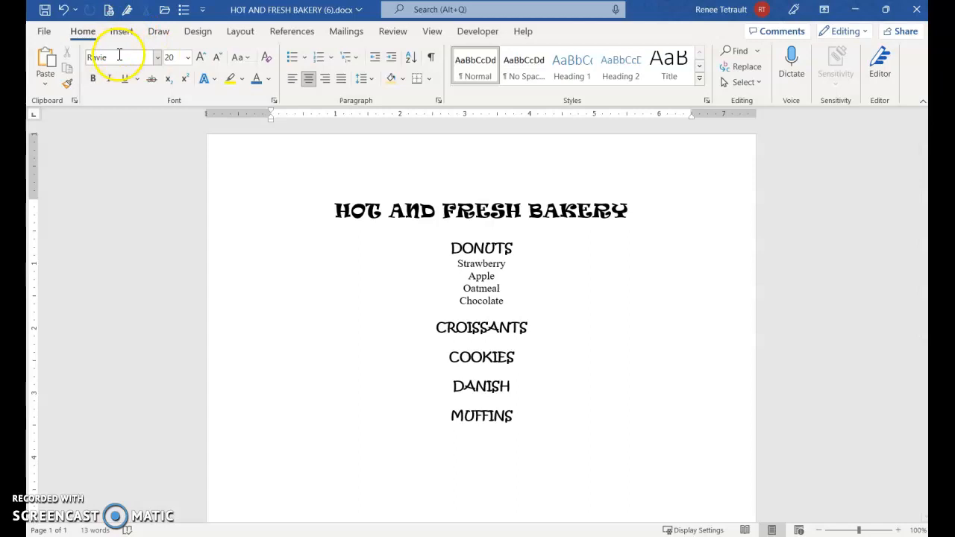
left_click(296, 216)
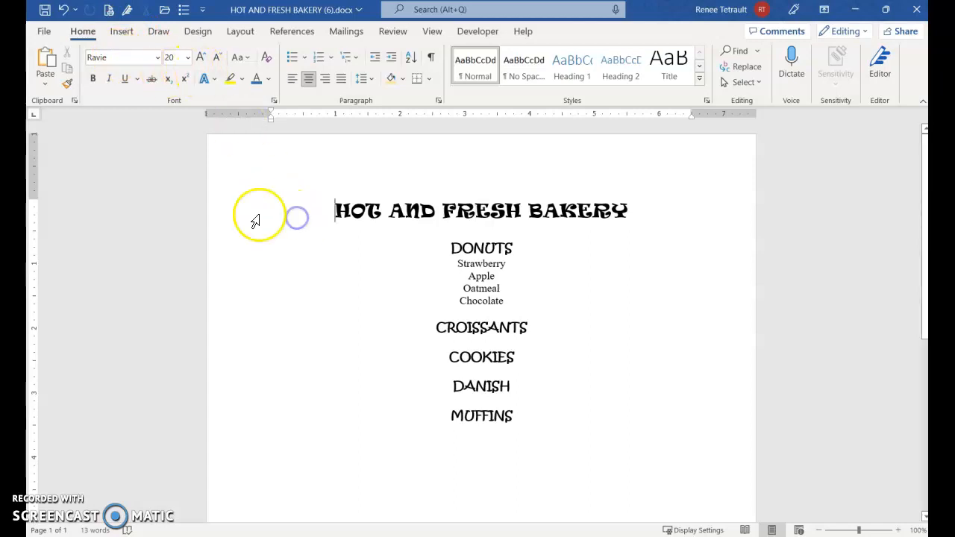
left_click(257, 214)
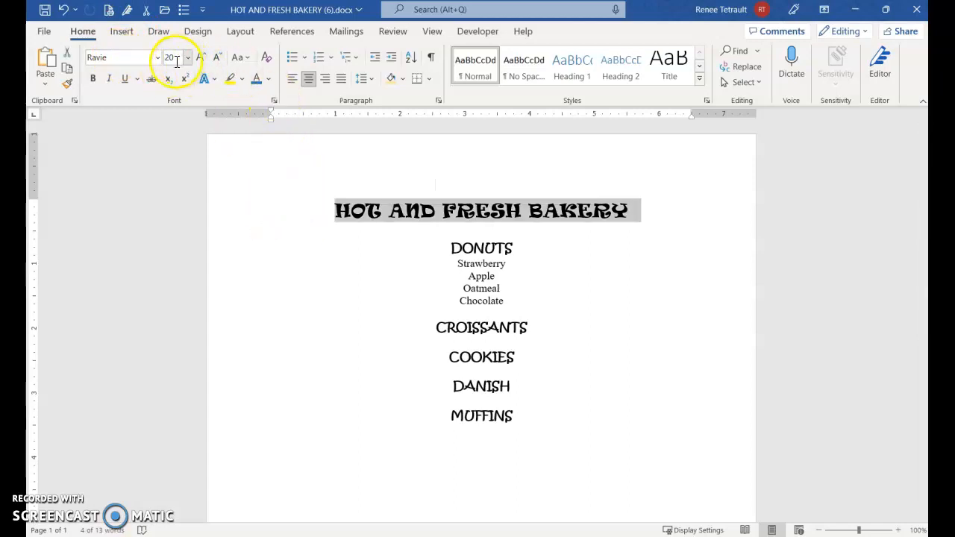
left_click(268, 80)
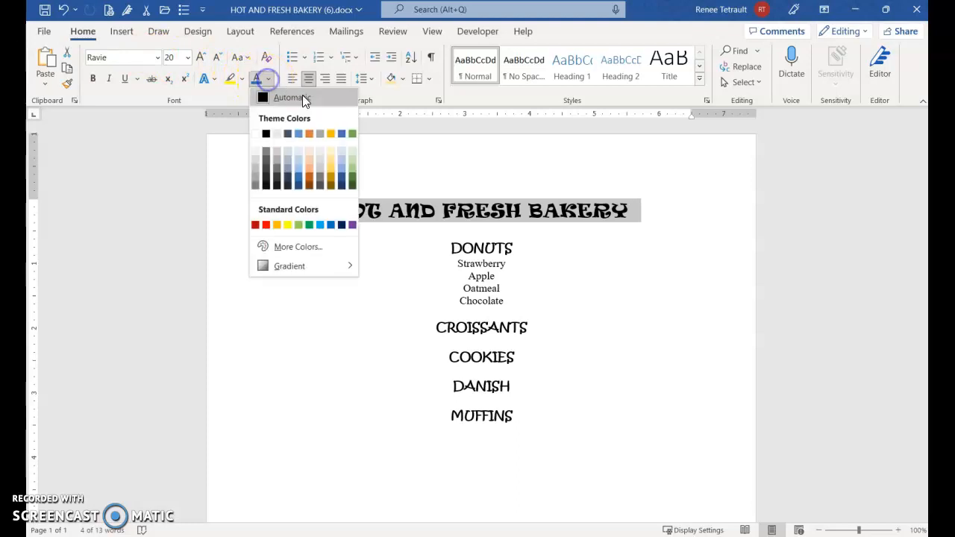
left_click(346, 175)
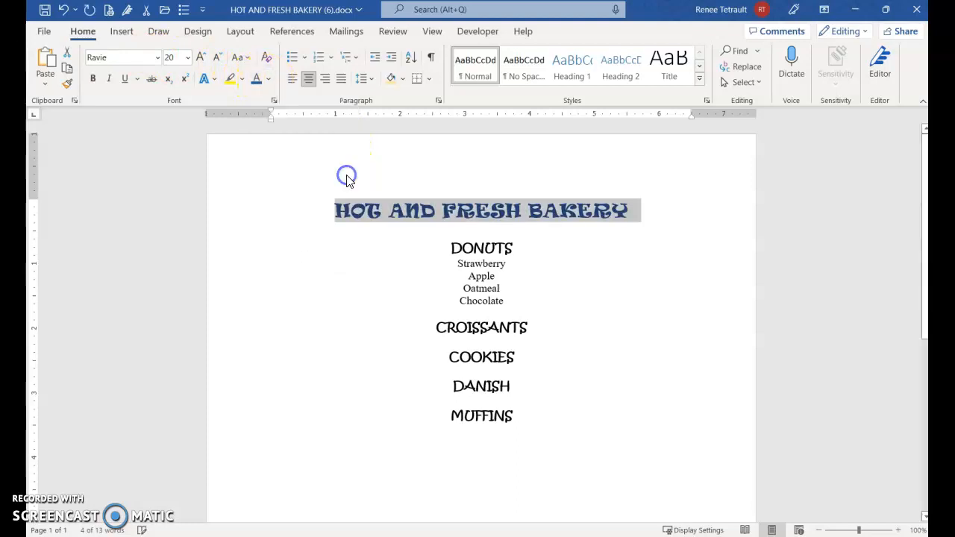
Compare the font and size of the DONUTS heading with those of the flavors listed beneath it
left_click(496, 234)
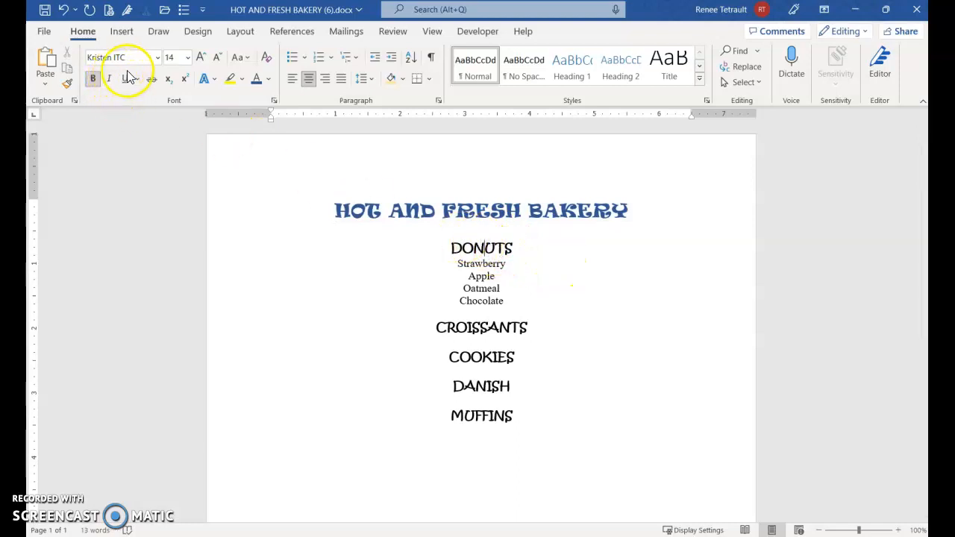
left_click(488, 266)
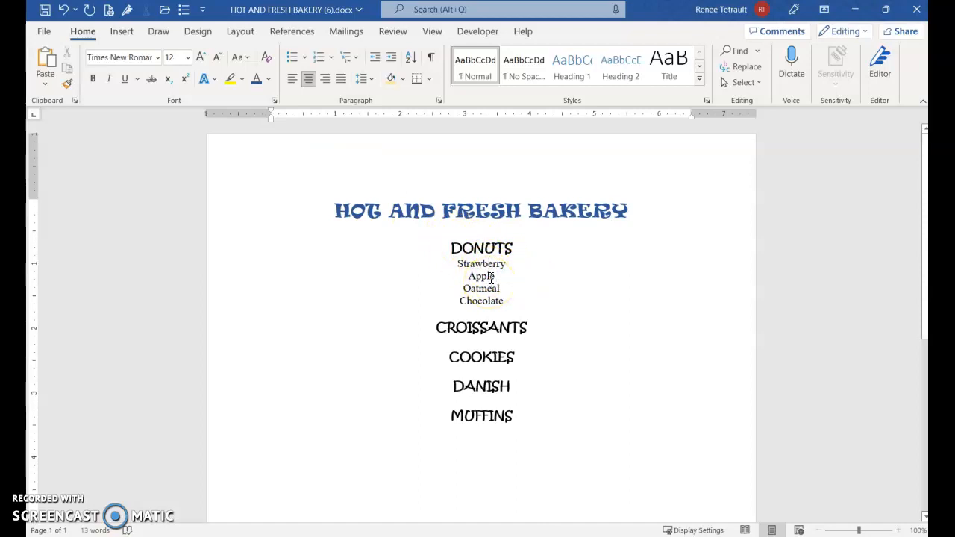
left_click(461, 248)
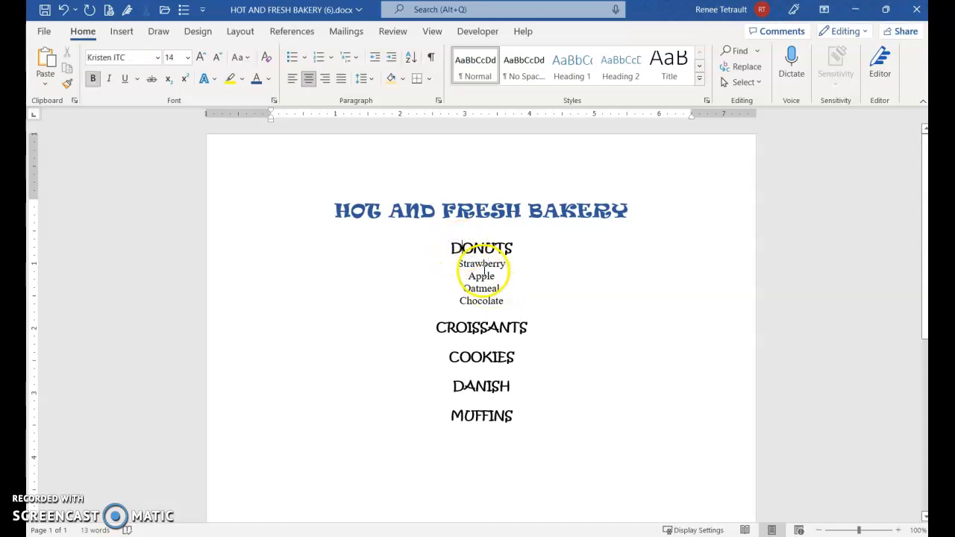
left_click(480, 276)
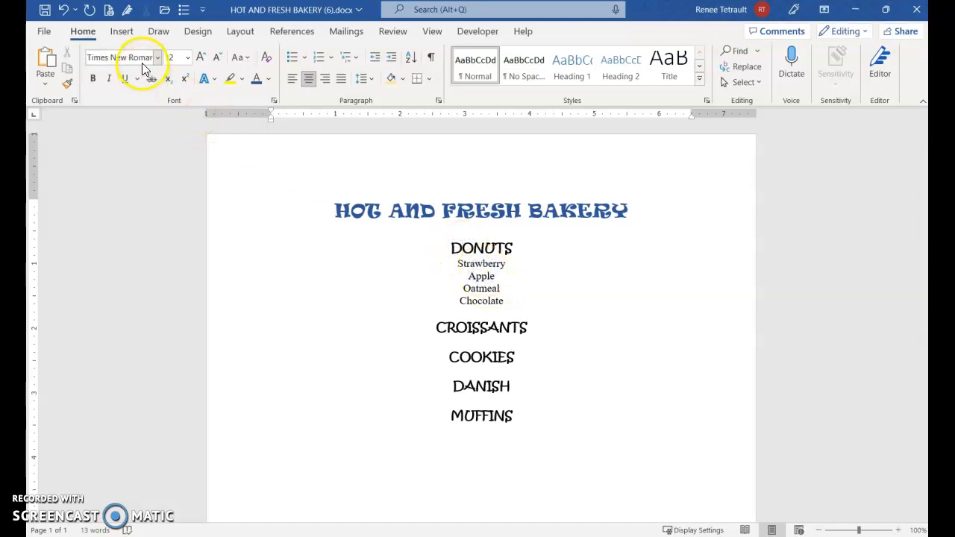
left_click(479, 246)
Sort the four flavors under DONUTS as text paragraphs in ascending order, with no header row
left_click(460, 264)
left_click(426, 265)
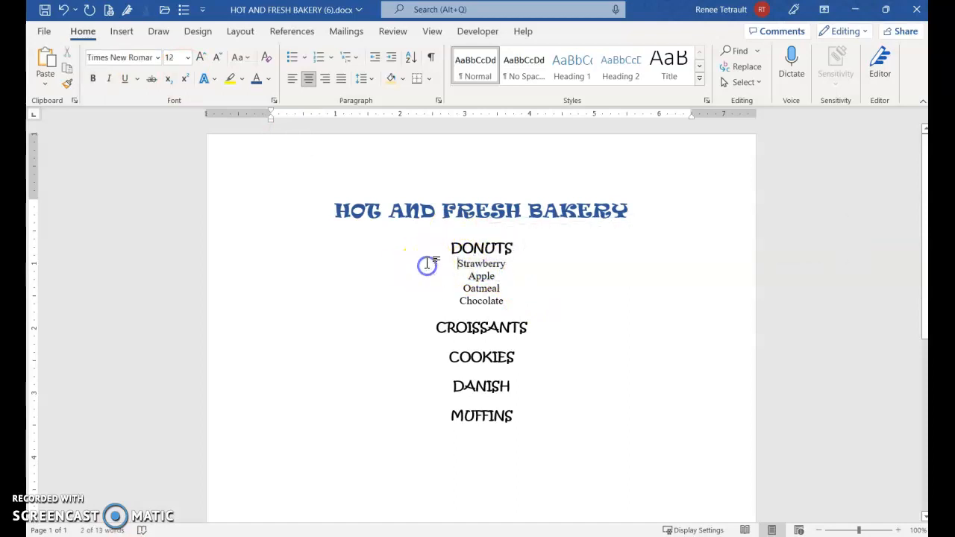
left_click_drag(497, 292, 505, 301)
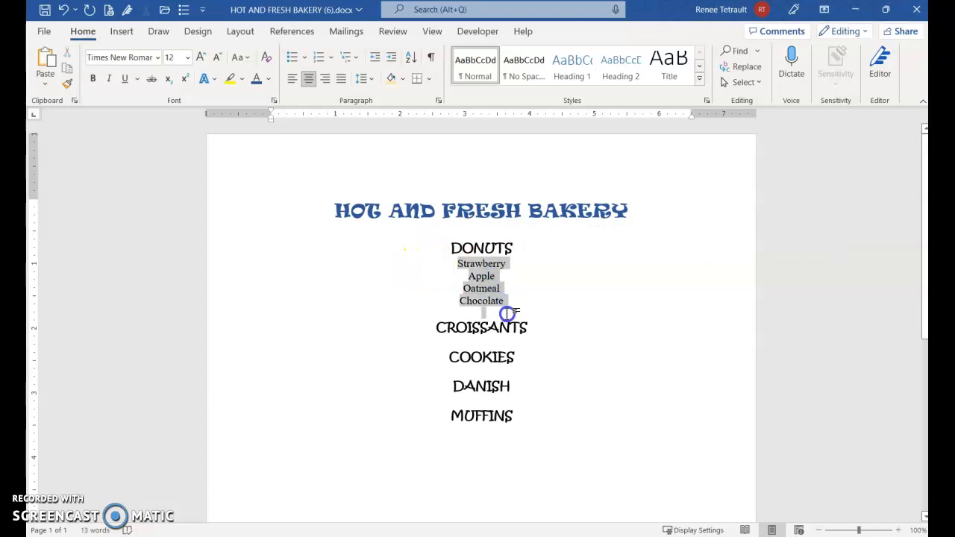
left_click_drag(514, 303, 512, 303)
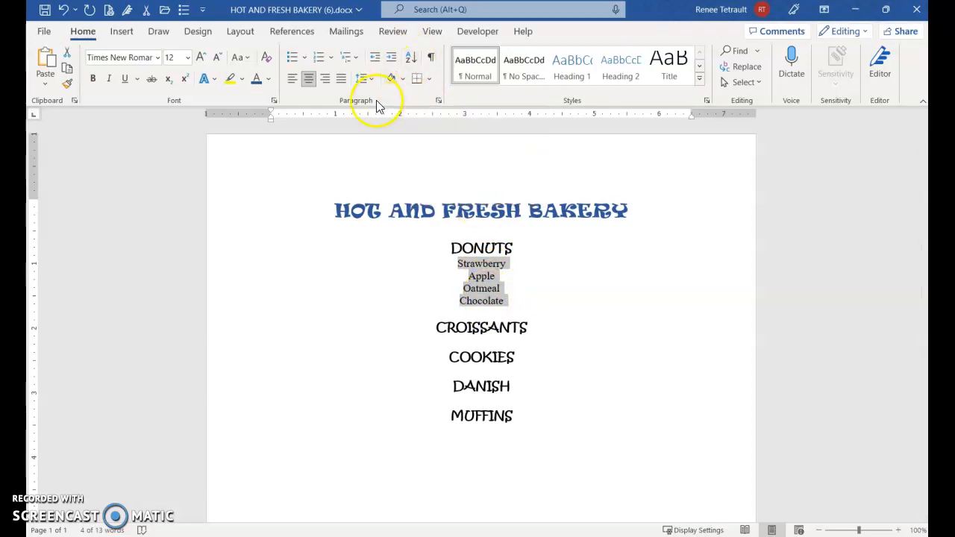
left_click(408, 64)
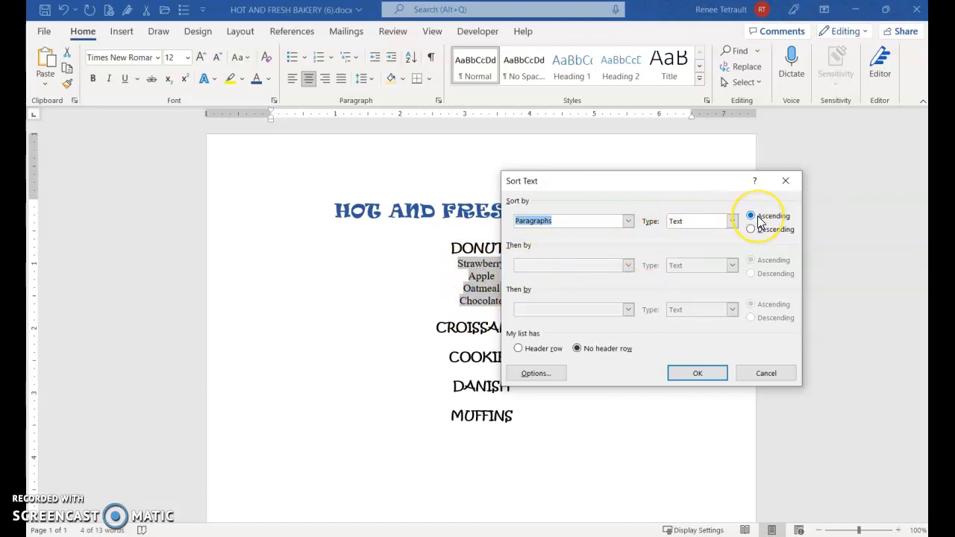
left_click(696, 375)
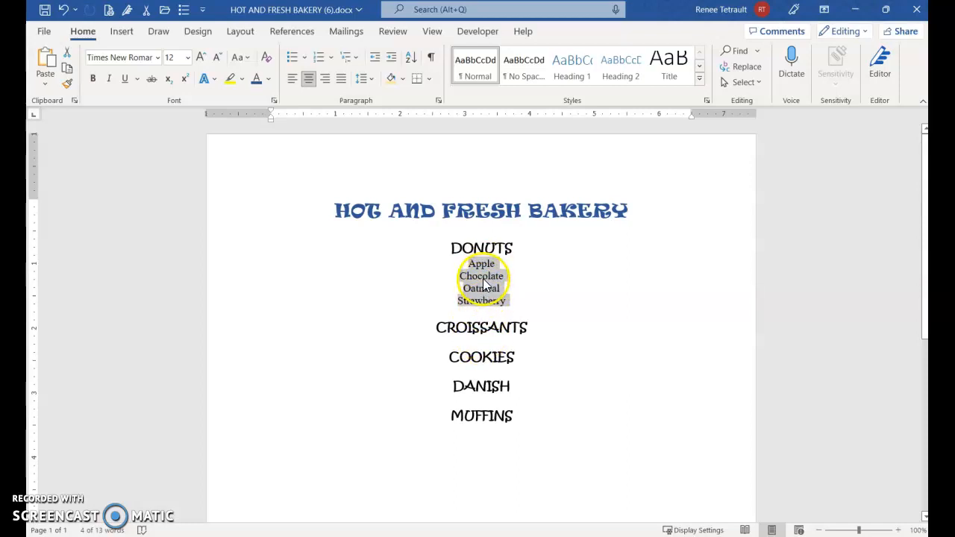
Copy the four flavors under DONUTS and paste them beneath the CROISSANTS heading
left_click(68, 72)
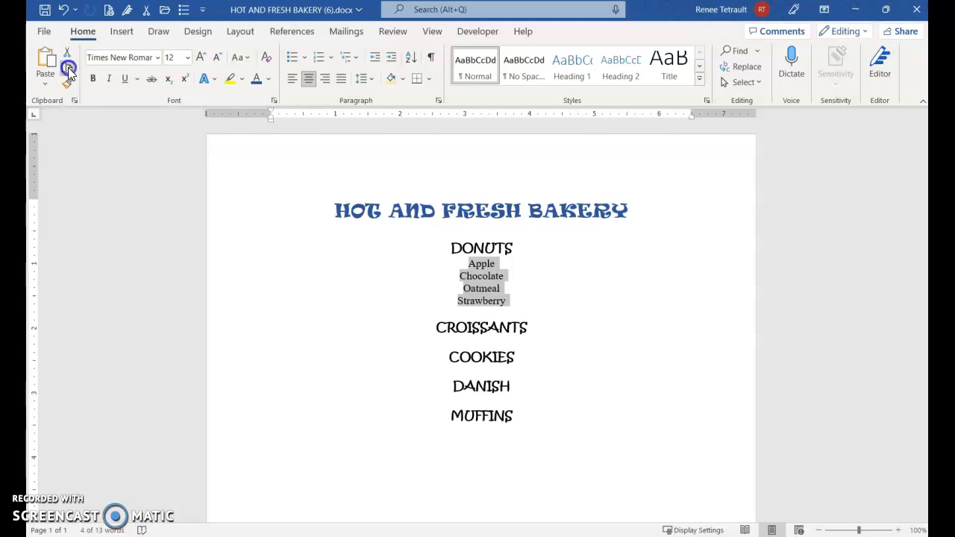
left_click(486, 339)
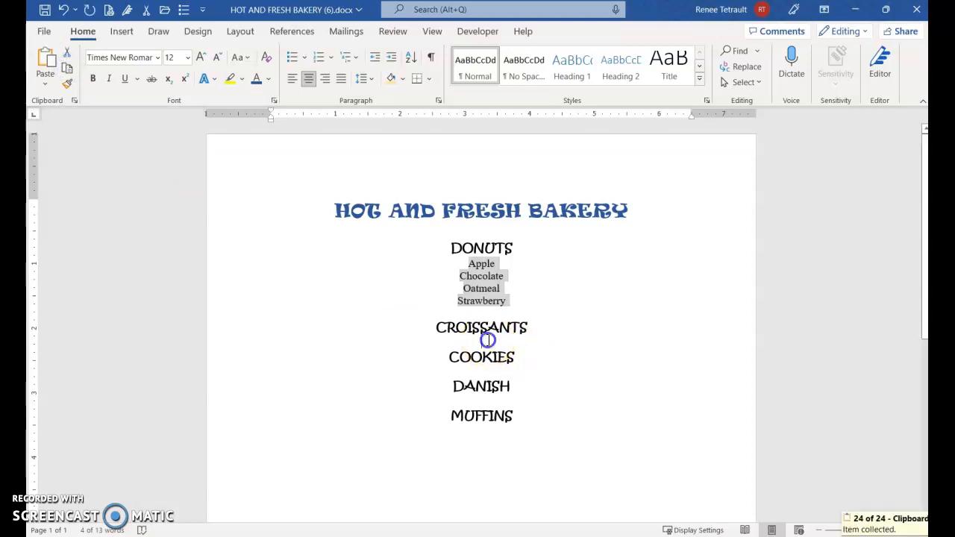
left_click(46, 61)
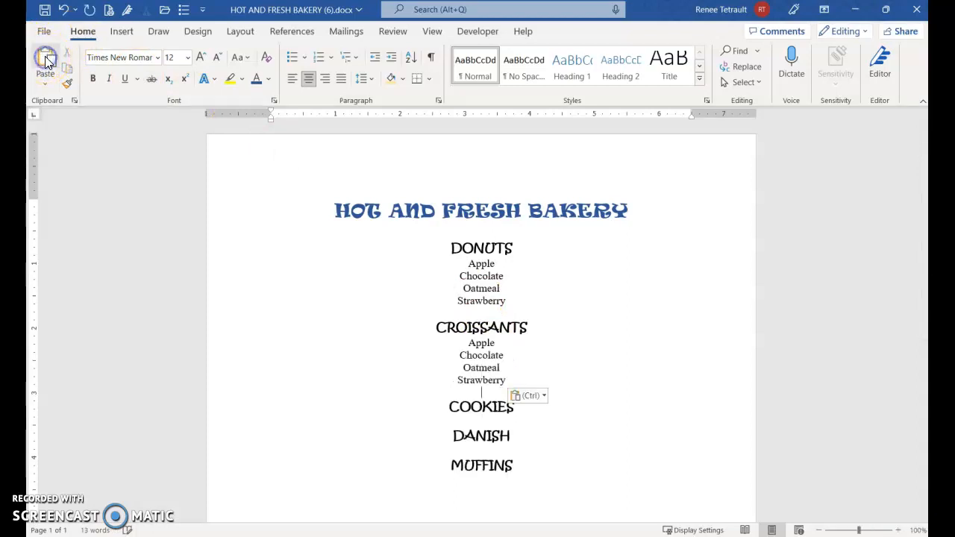
Insert the copied flavor list beneath the COOKIES heading from the clipboard history, and close the history
left_click(483, 419)
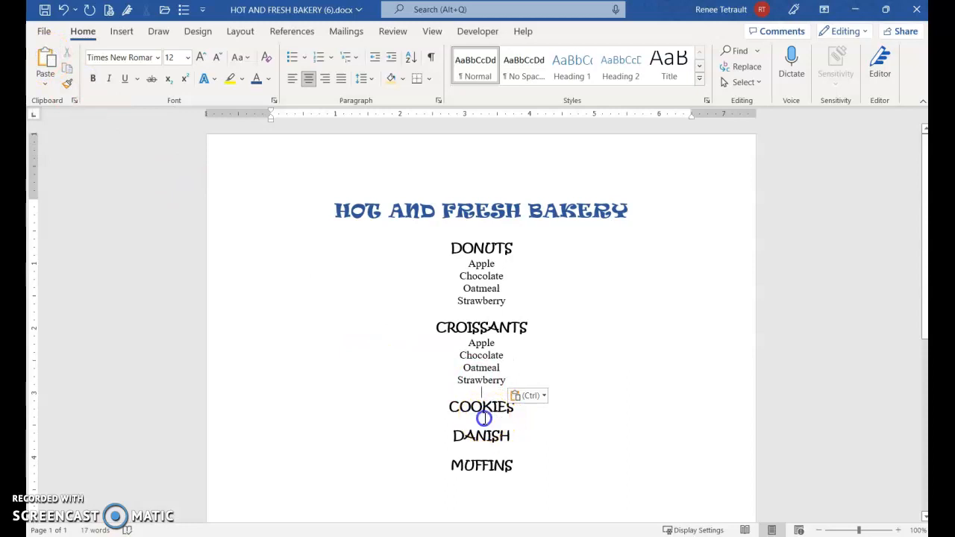
left_click(74, 101)
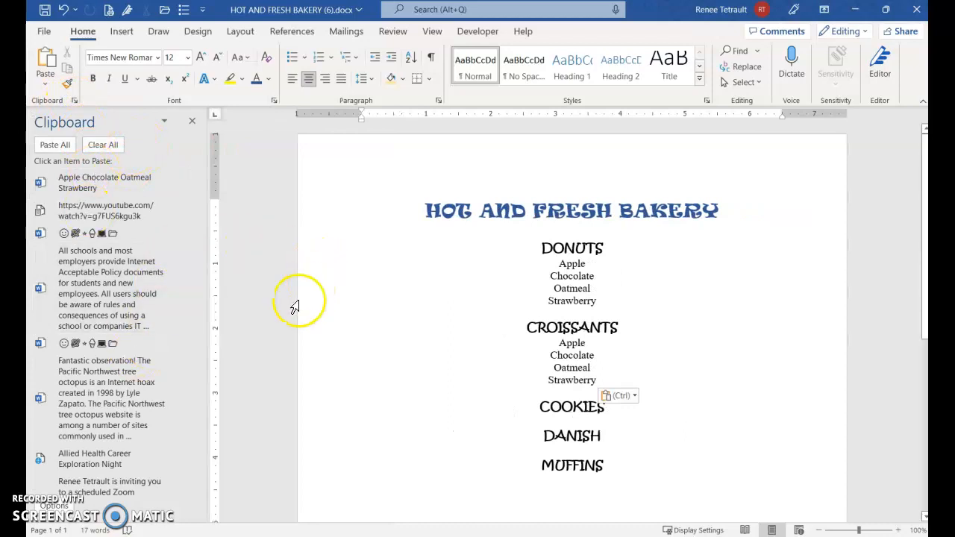
left_click(75, 187)
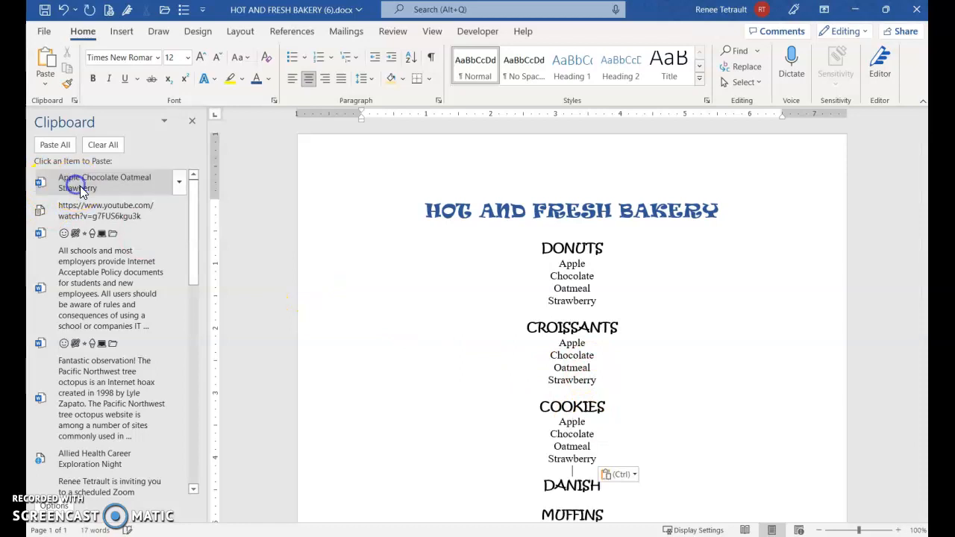
left_click(192, 121)
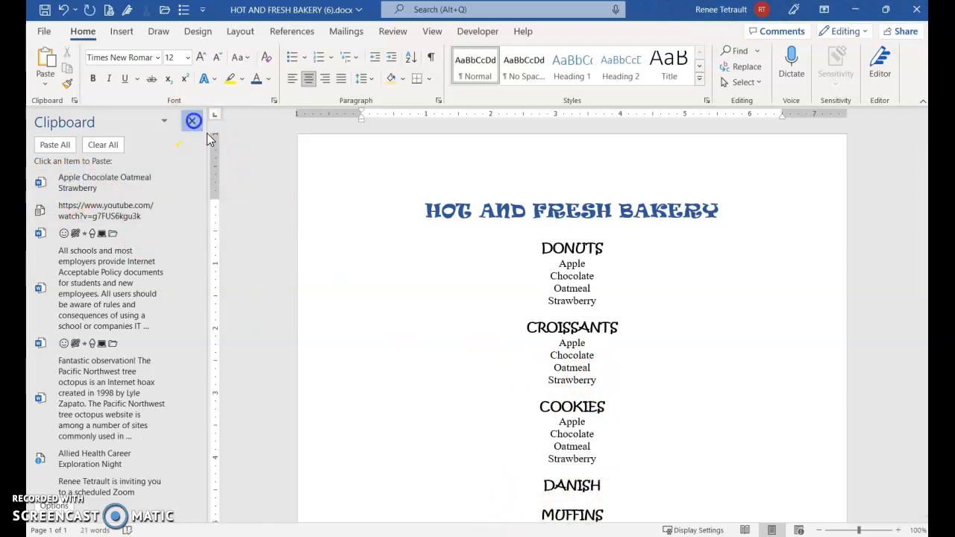
Paste the flavor list beneath the DANISH heading, keeping its source formatting
scroll(538, 365, "down", 3)
left_click(490, 401)
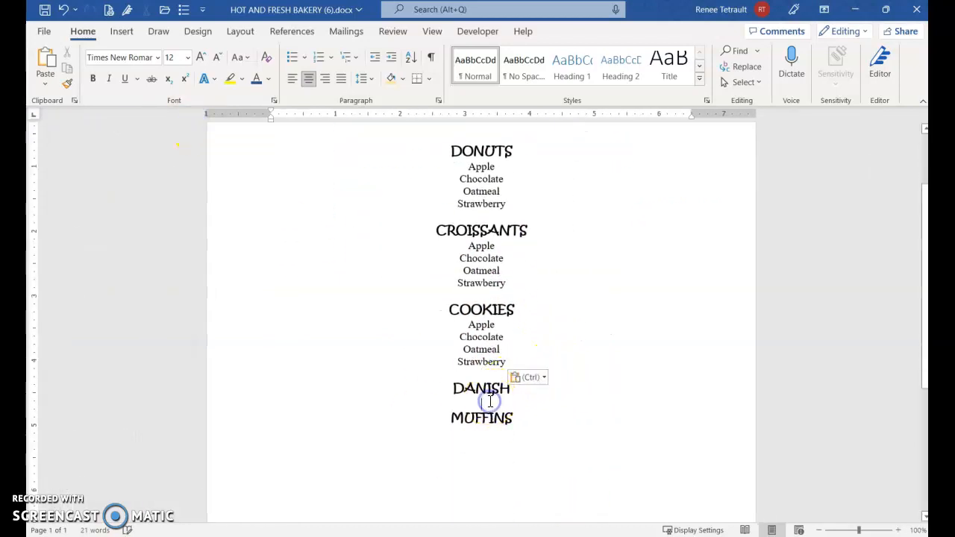
right_click(485, 404)
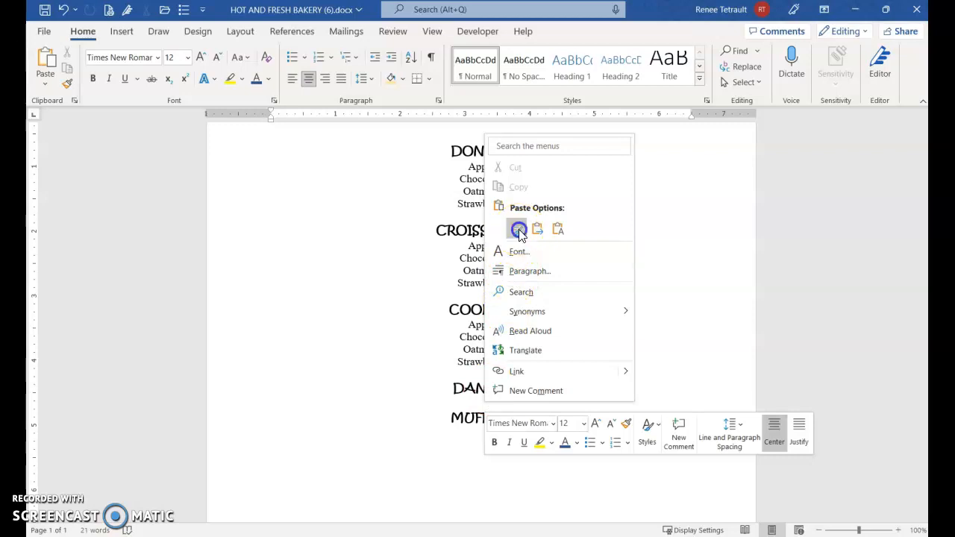
left_click(517, 229)
Paste the flavor list on the empty line beneath the MUFFINS heading
scroll(486, 458, "down", 3)
left_click(483, 390)
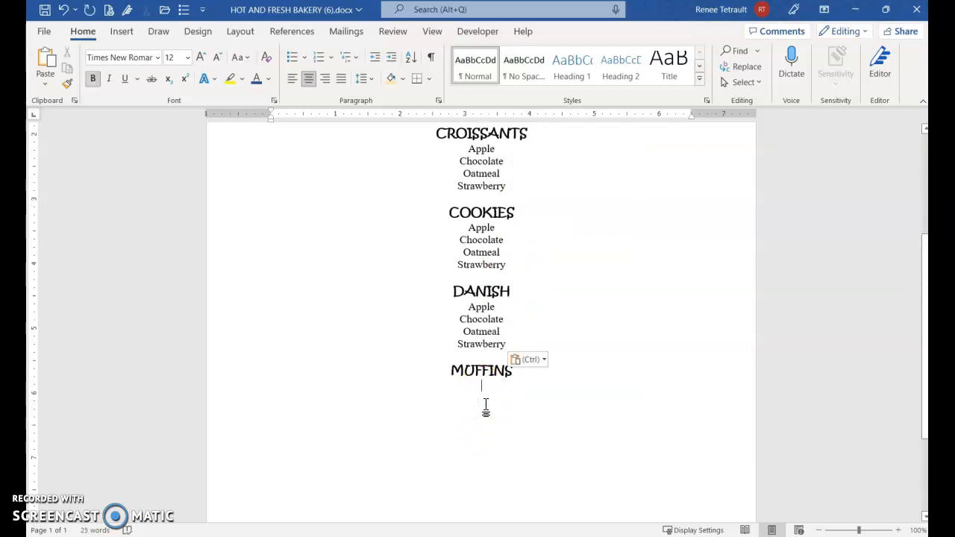
key("ctrl+v")
Set the vertical alignment of the page to Center for the whole document
scroll(479, 366, "up", 6)
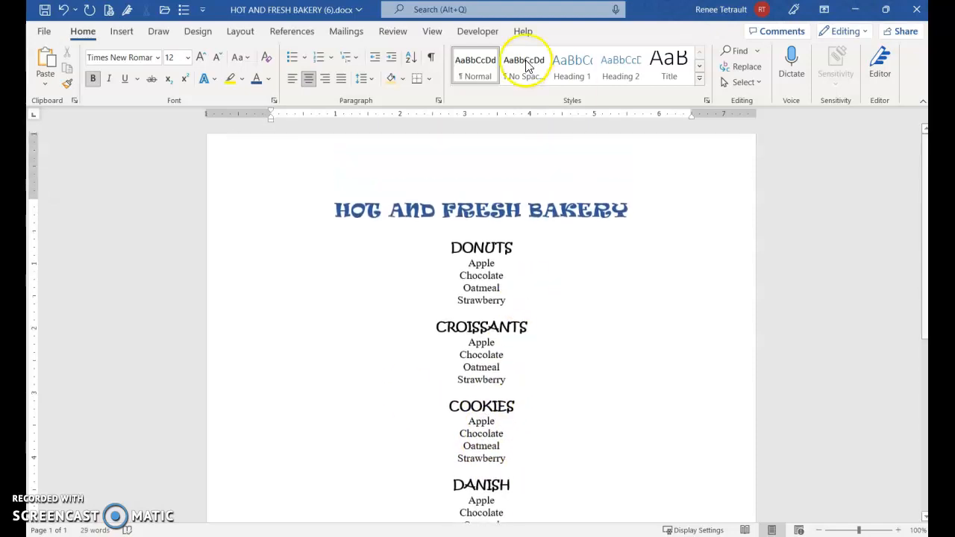
left_click(432, 31)
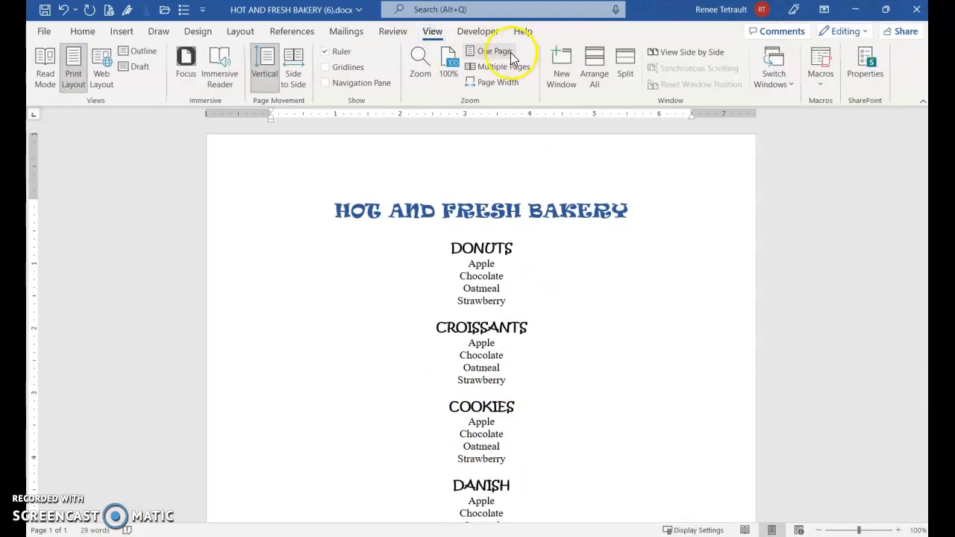
left_click(508, 53)
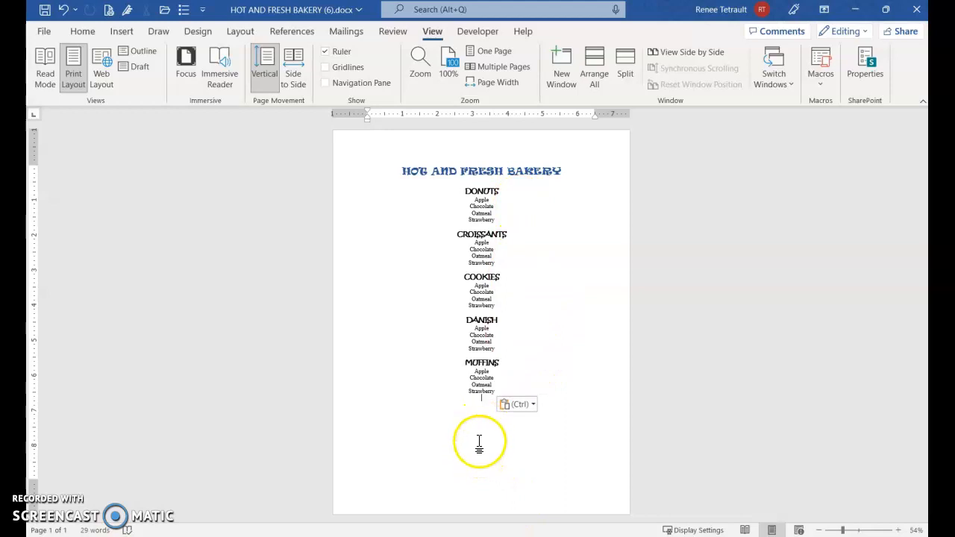
left_click(239, 33)
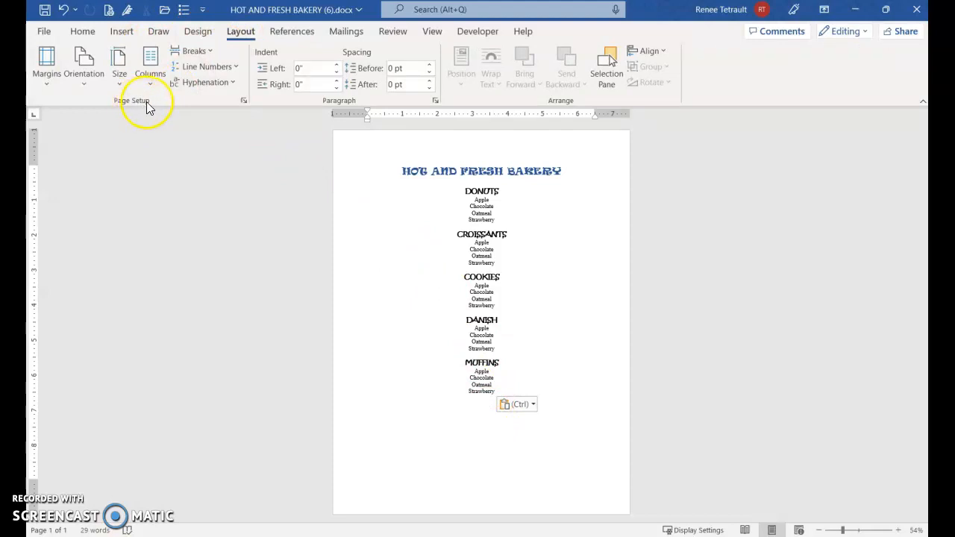
left_click(245, 102)
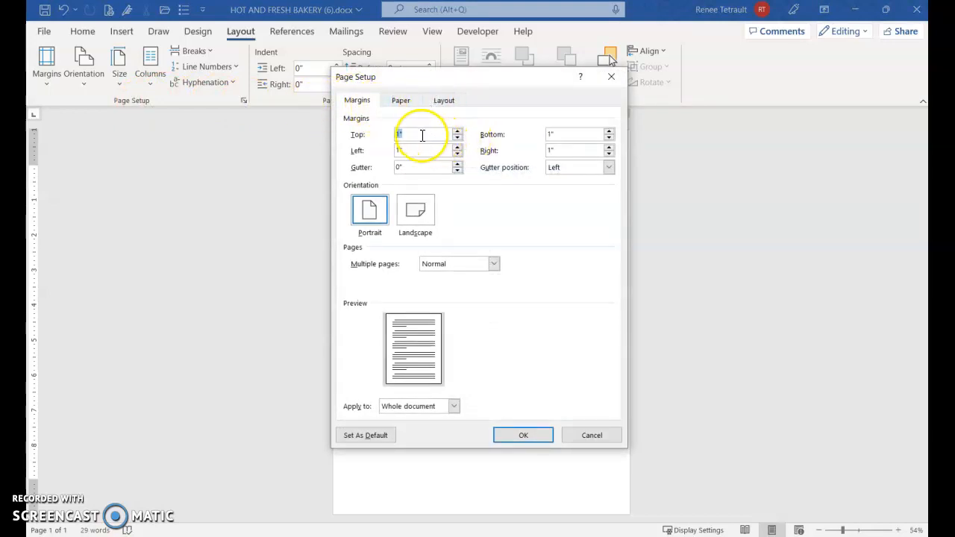
left_click(402, 103)
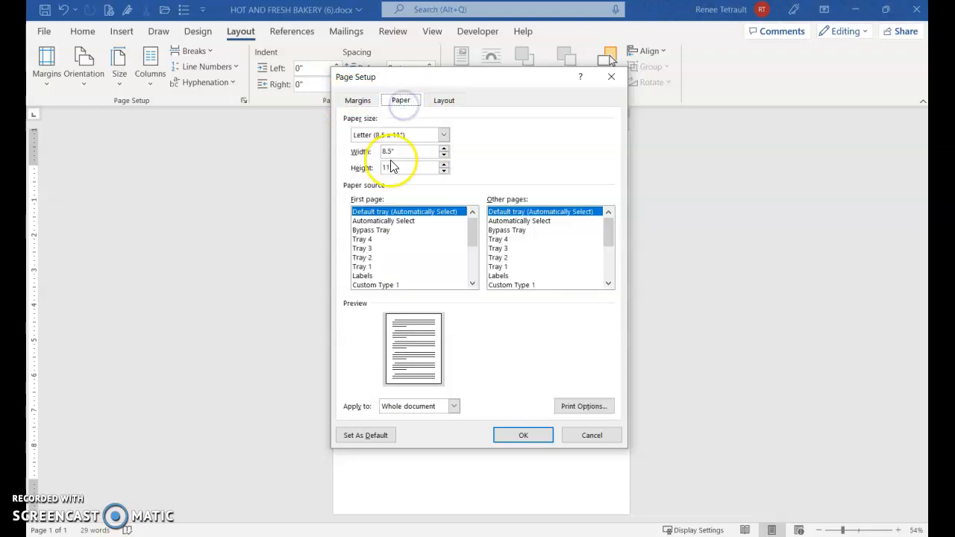
left_click(445, 103)
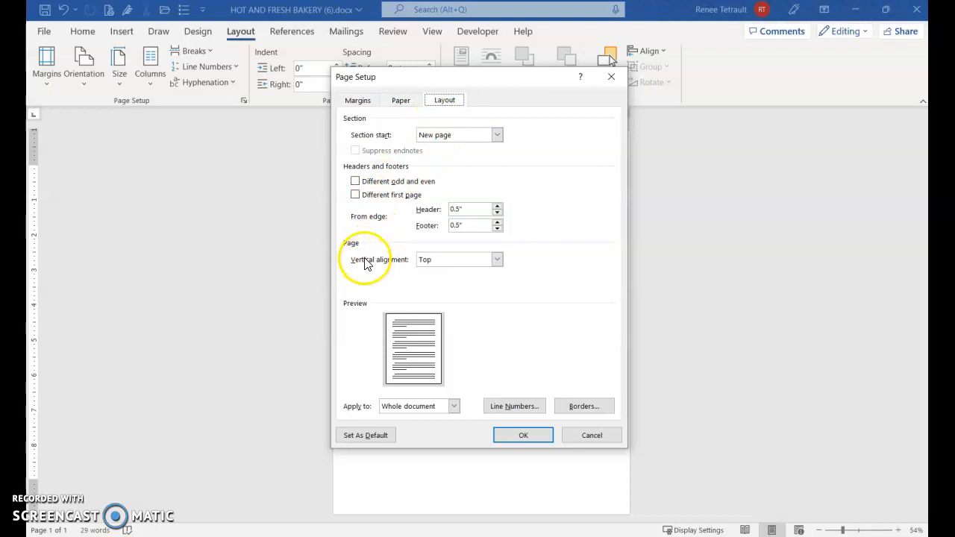
left_click(498, 261)
left_click(443, 282)
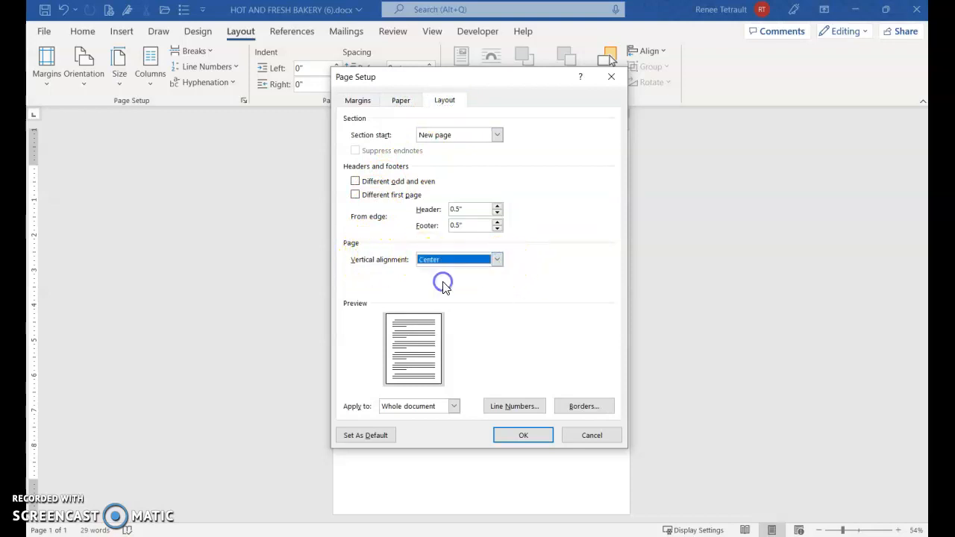
left_click(528, 437)
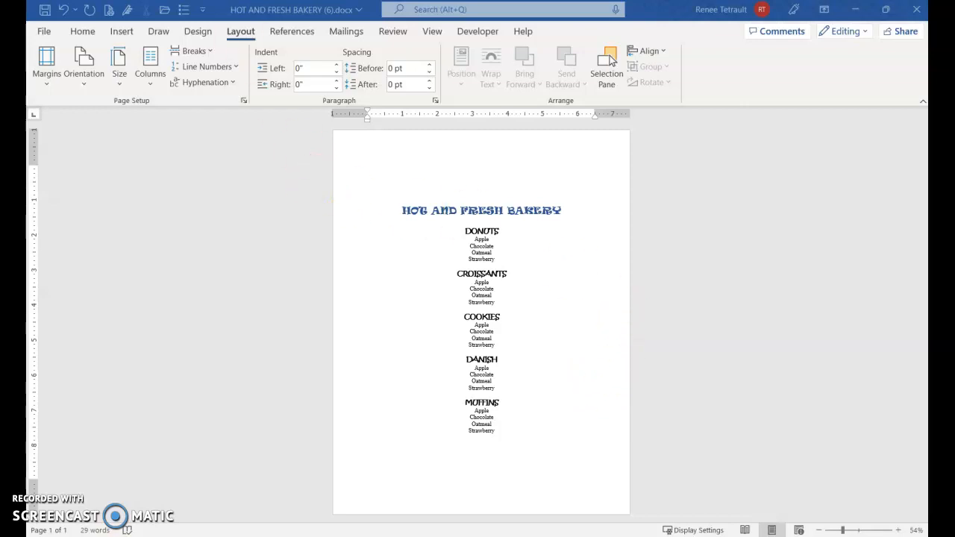
Set up a page border for the whole document using the red flower art at 16 pt width
left_click(193, 36)
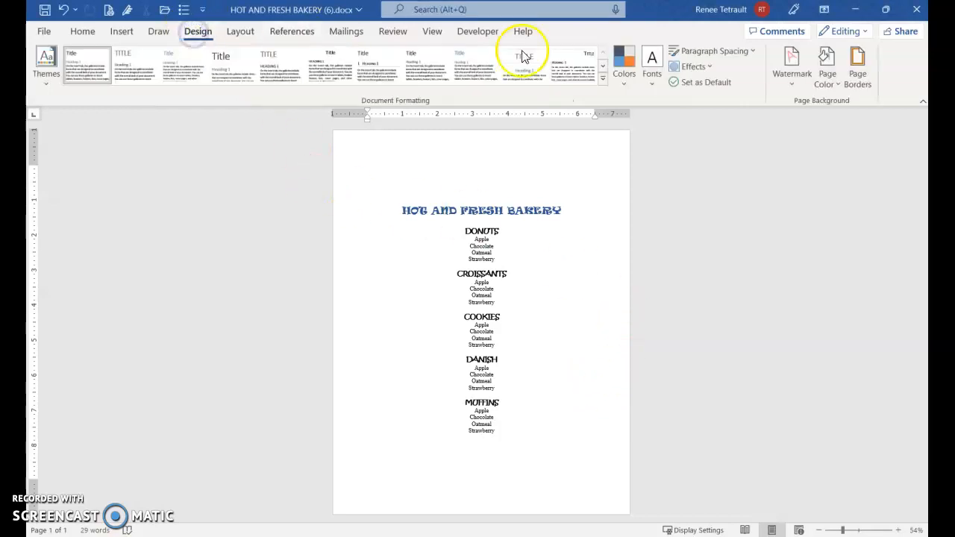
left_click(865, 83)
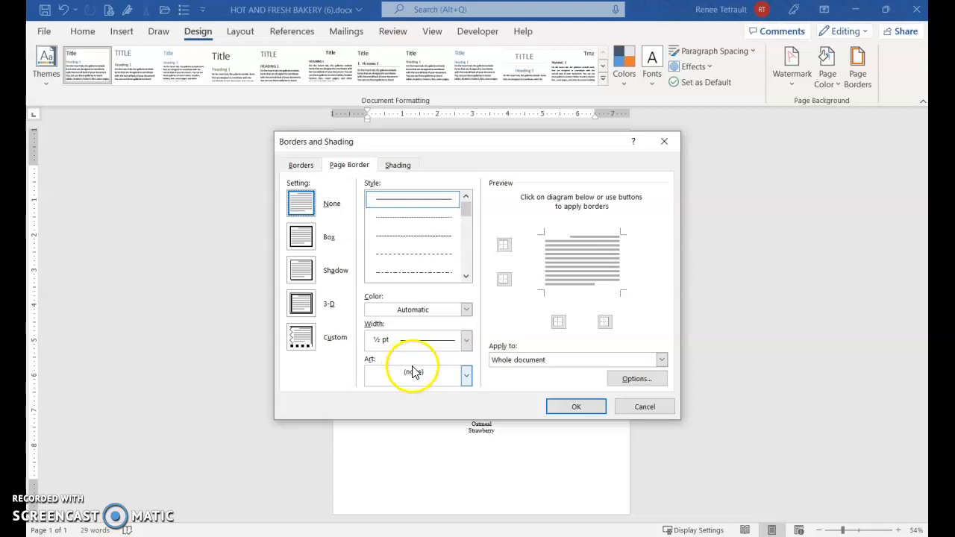
left_click(465, 376)
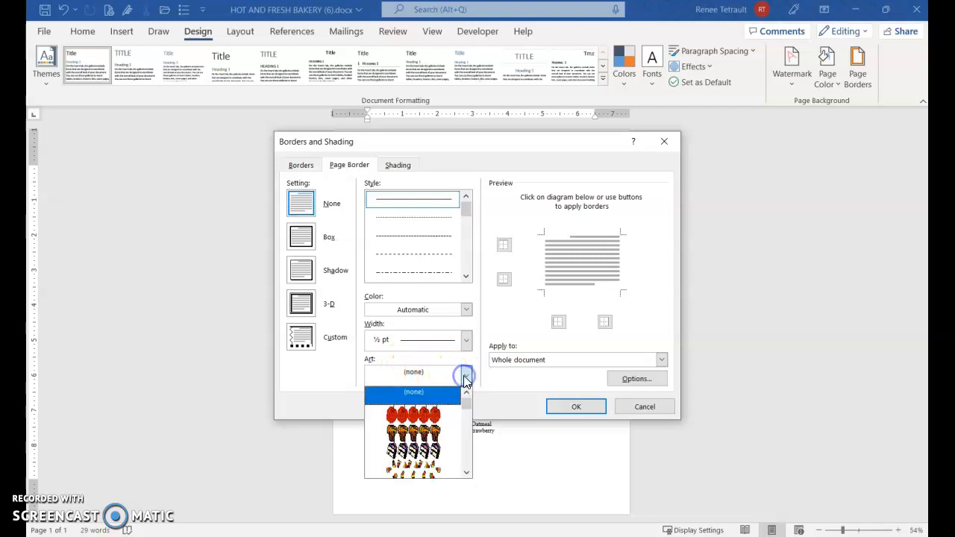
left_click(467, 473)
left_click(467, 472)
left_click(467, 473)
left_click(467, 473)
left_click(467, 472)
left_click(467, 473)
left_click(467, 473)
left_click(467, 473)
left_click(467, 473)
left_click(467, 472)
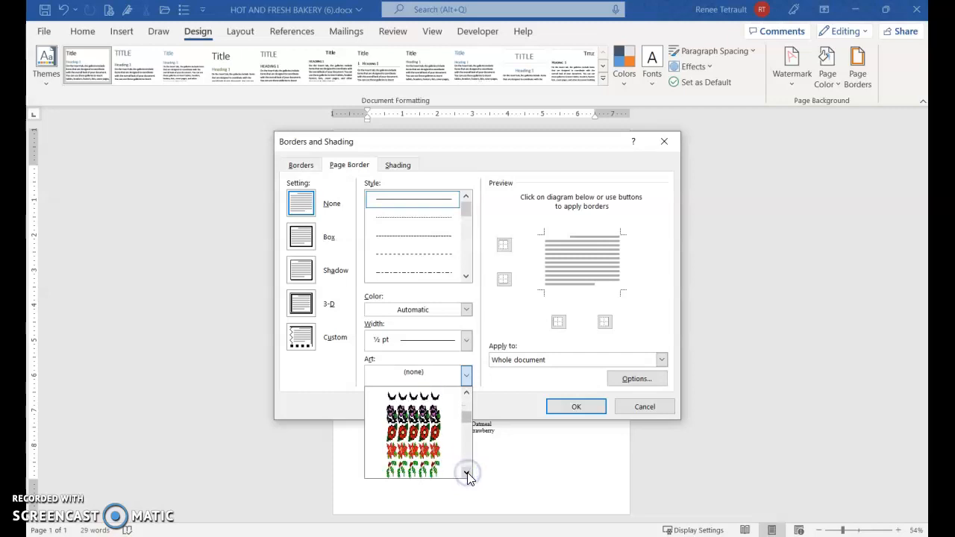
left_click(435, 439)
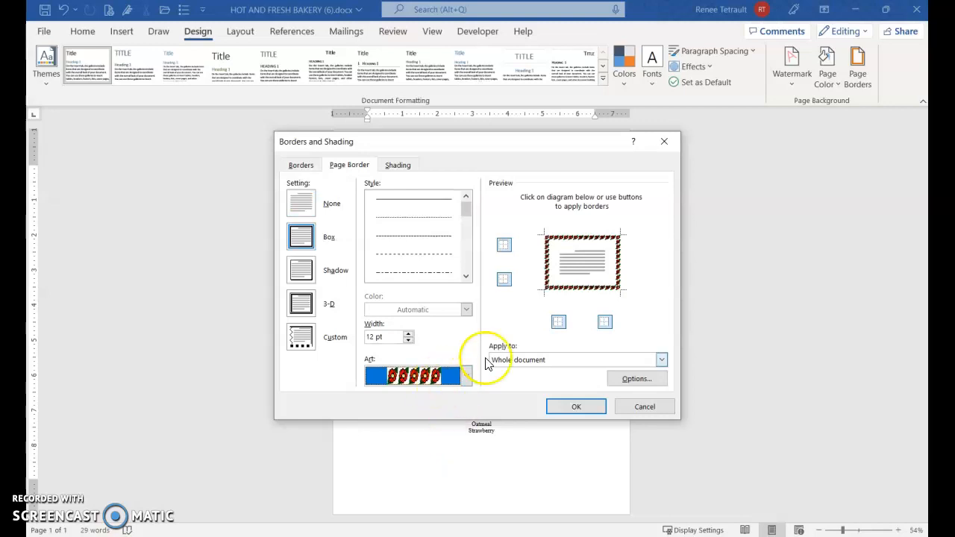
left_click(408, 335)
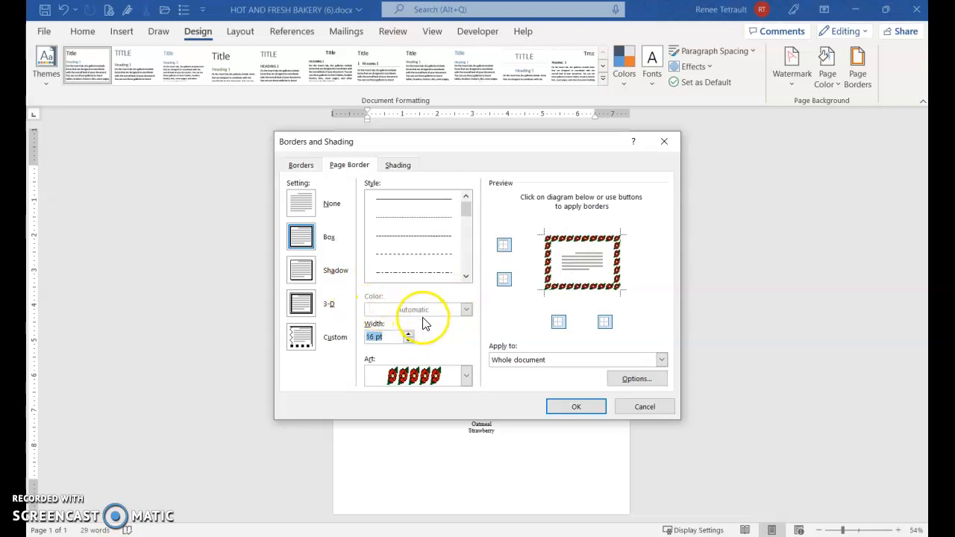
Switch the page border art to the black floral pattern and color it dark green
left_click(466, 376)
left_click(467, 472)
left_click(466, 472)
left_click(466, 472)
left_click(467, 472)
left_click(467, 472)
left_click(446, 415)
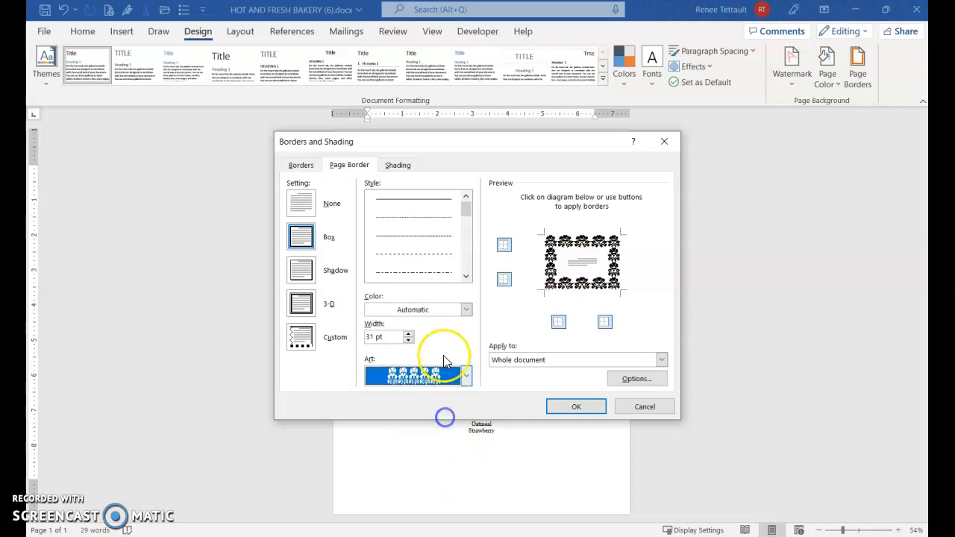
left_click(465, 309)
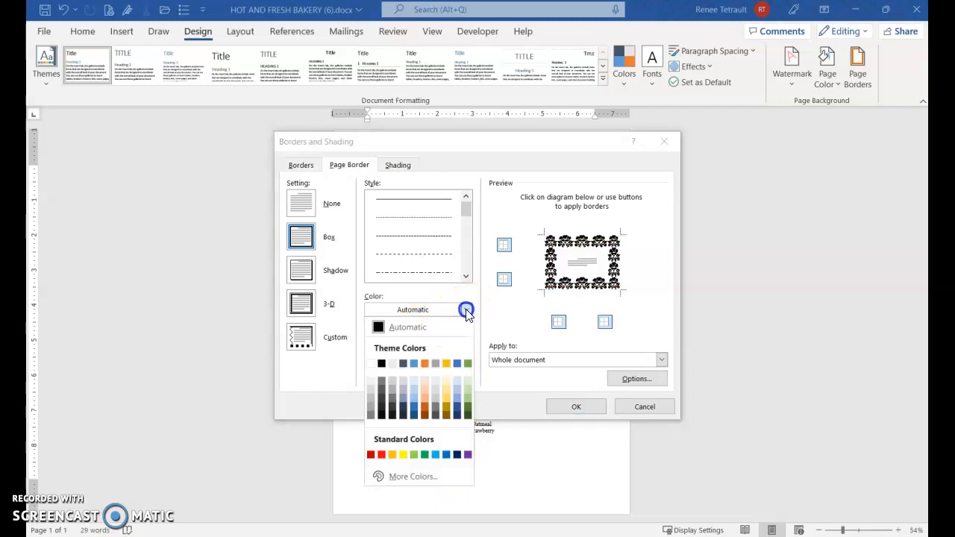
left_click(469, 408)
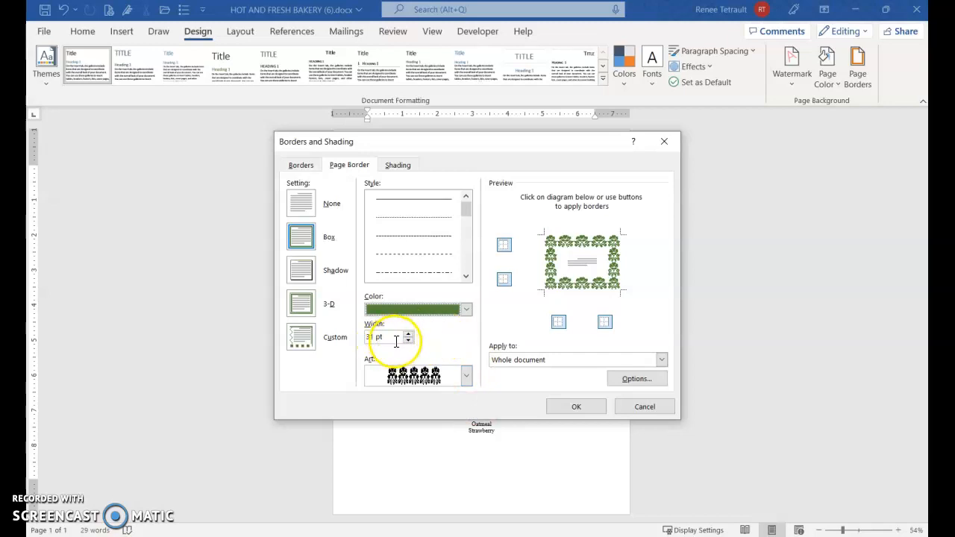
Choose the orange cupcake art for the page border and apply it to the whole document
left_click(466, 375)
left_click_drag(469, 410, 471, 389)
left_click(434, 435)
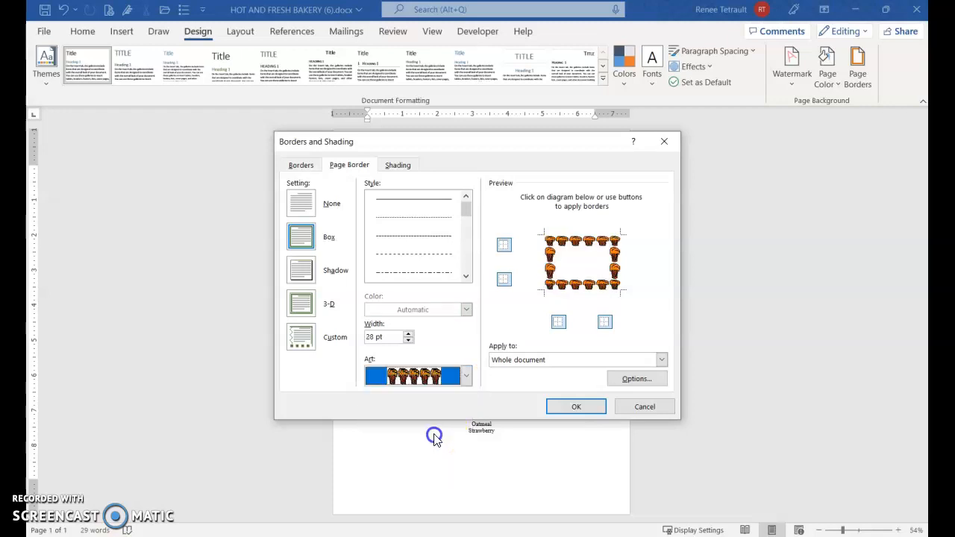
left_click(576, 407)
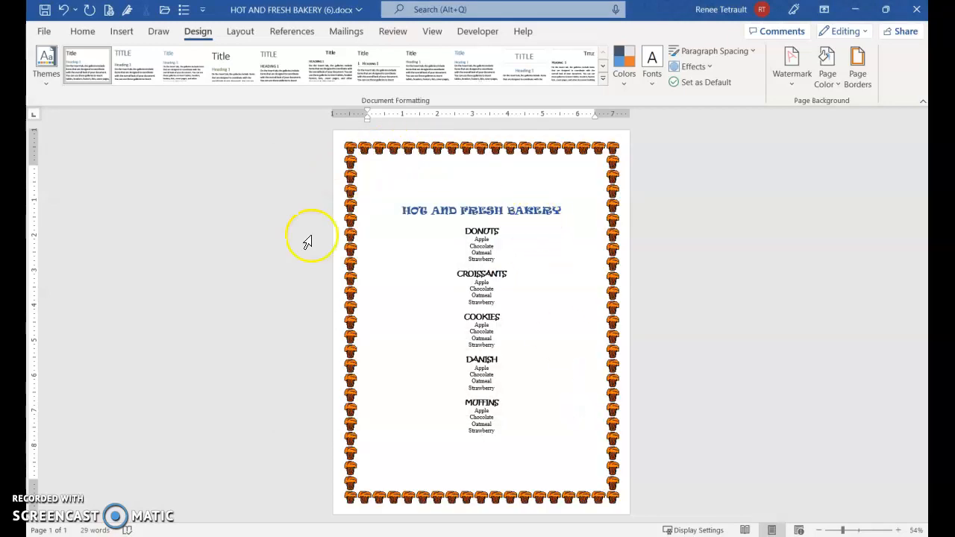
Remove the vertical sides of the cupcake page border, keeping only the top and bottom edges
left_click(857, 73)
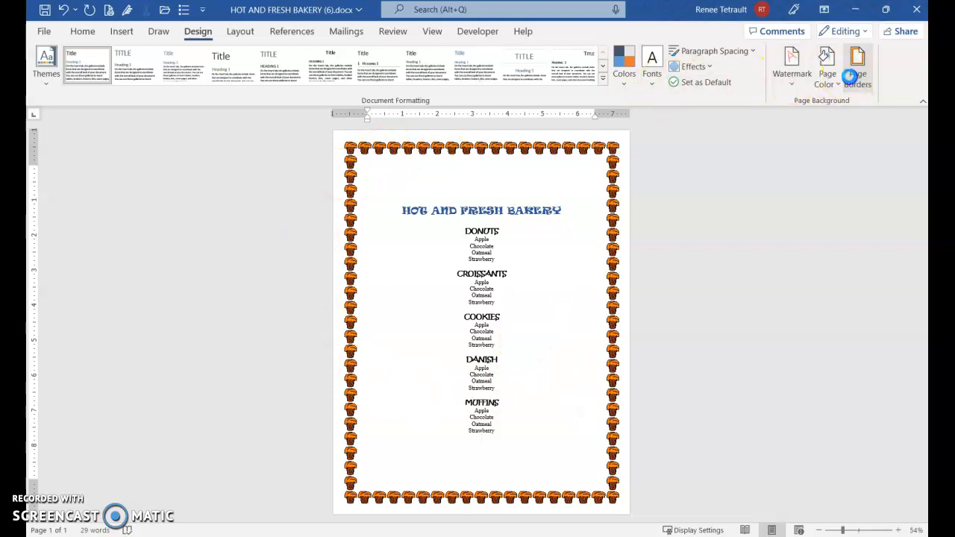
left_click(551, 263)
left_click(620, 264)
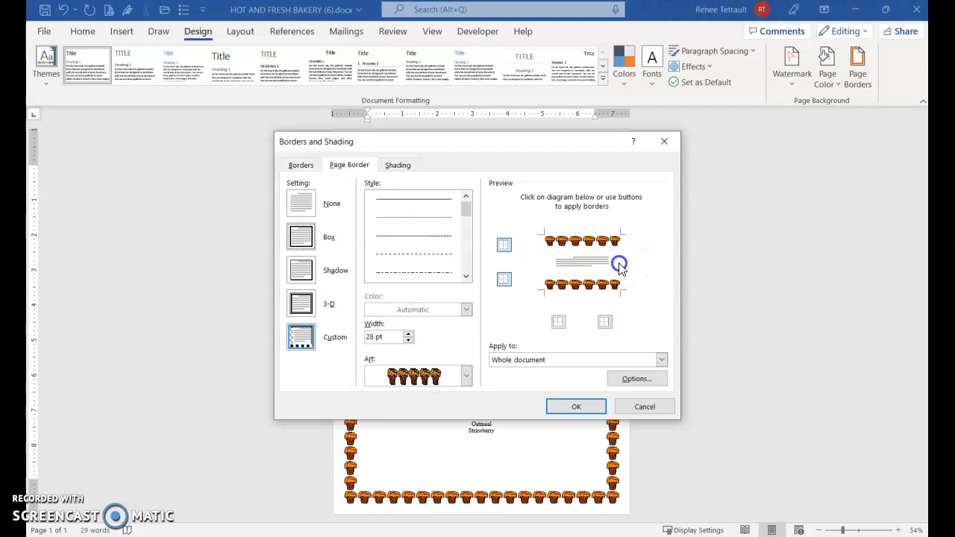
left_click(576, 408)
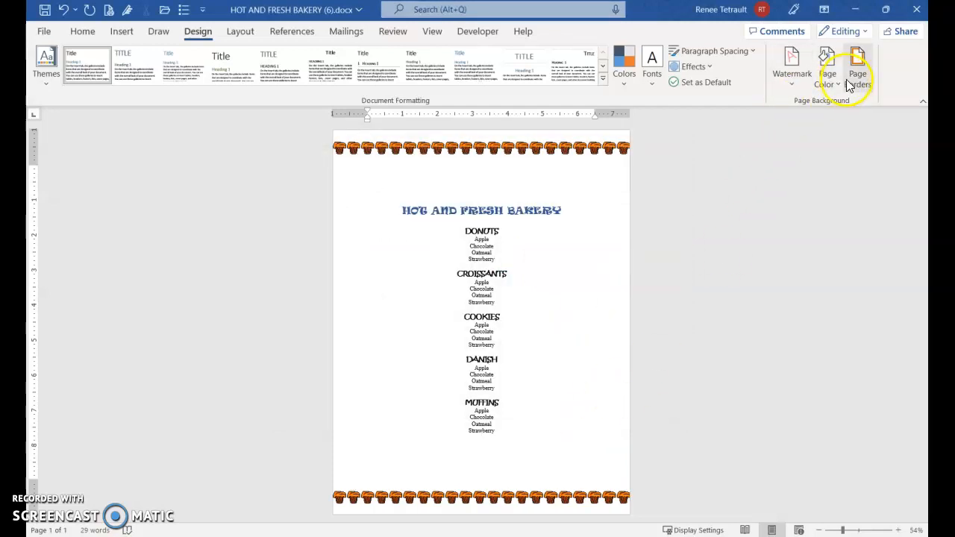
Restore both vertical sides of the cupcake page border so it surrounds the page
left_click(851, 78)
left_click(550, 269)
left_click(620, 268)
left_click(572, 407)
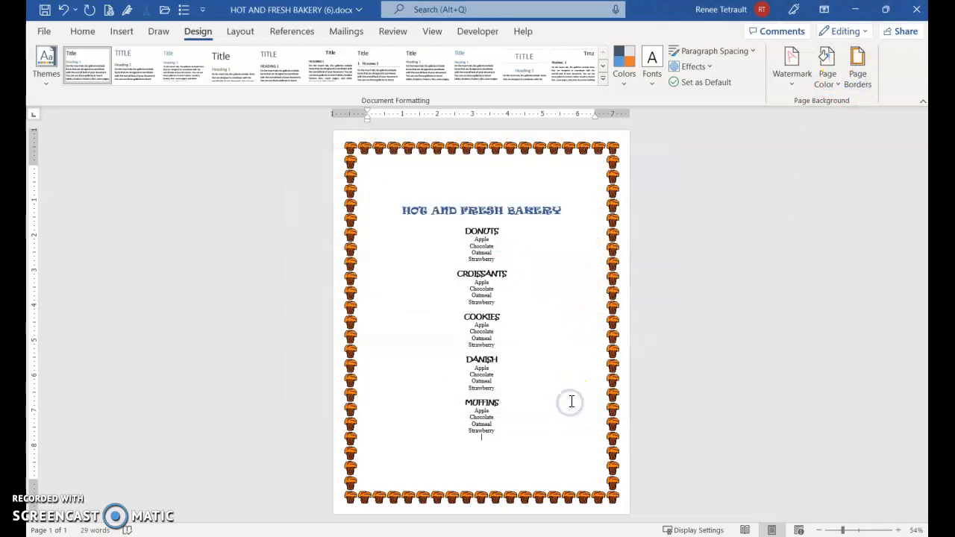
Add the diagonal ASAP watermark from the built-in watermark gallery to the page
left_click(534, 388)
left_click(827, 73)
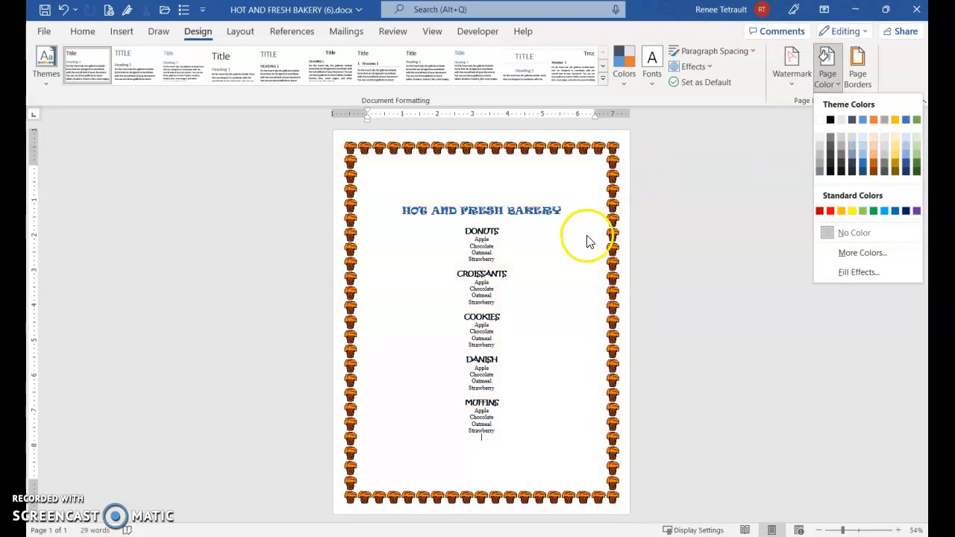
left_click(795, 76)
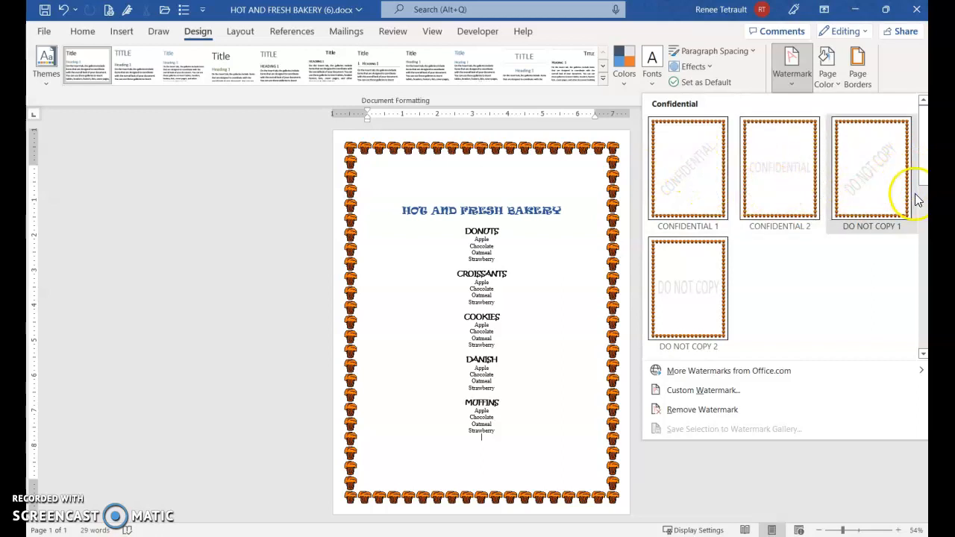
left_click_drag(922, 175, 922, 344)
left_click(691, 178)
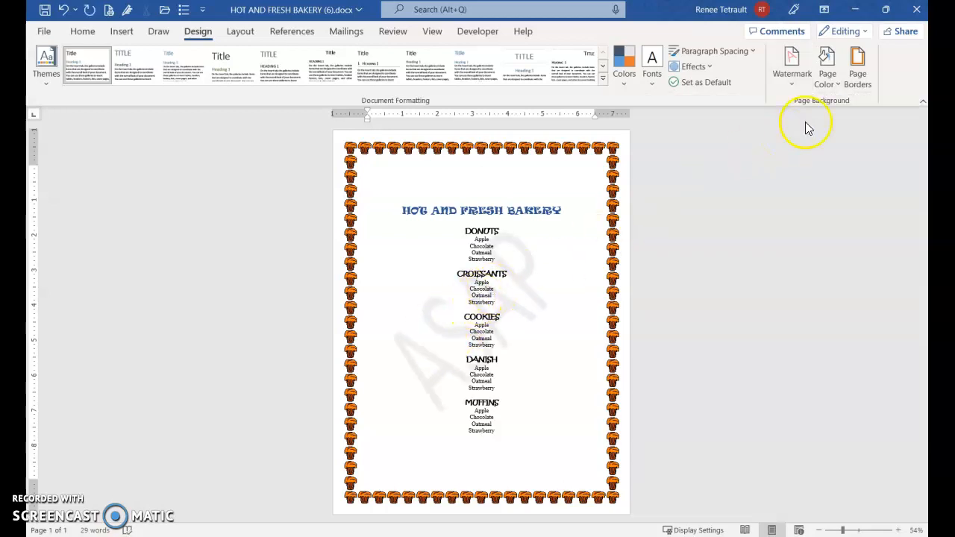
Remove the ASAP watermark and apply a custom diagonal, semitransparent text watermark with the author's first name
left_click(793, 71)
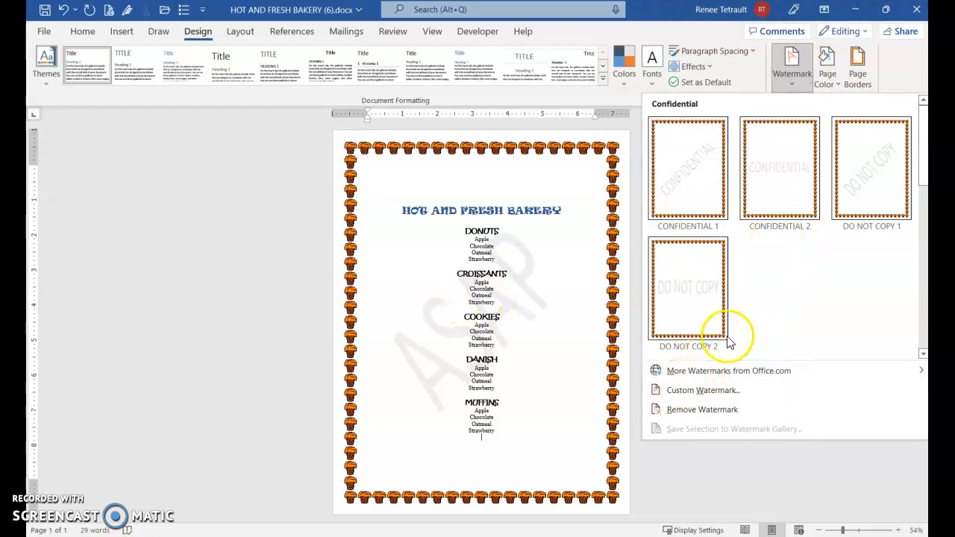
left_click(712, 411)
left_click(802, 75)
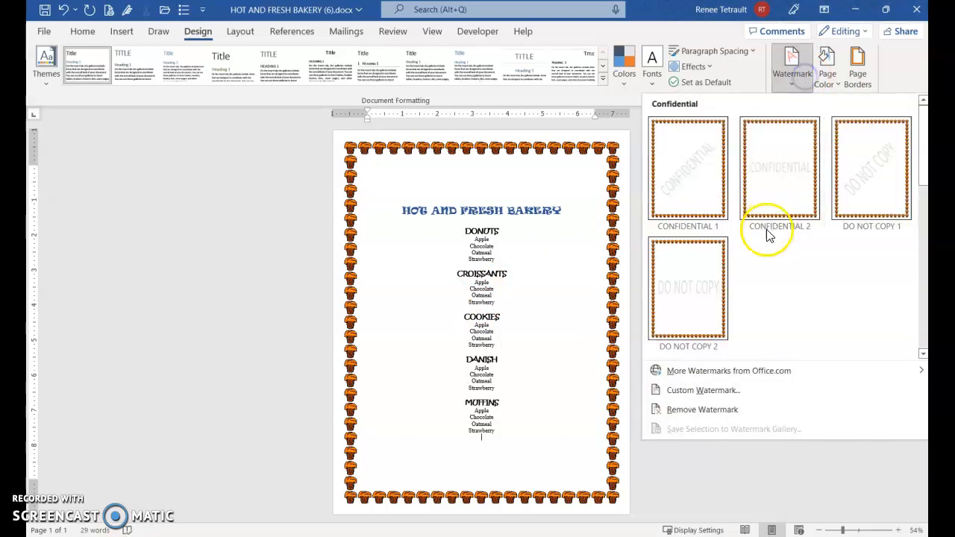
left_click(692, 392)
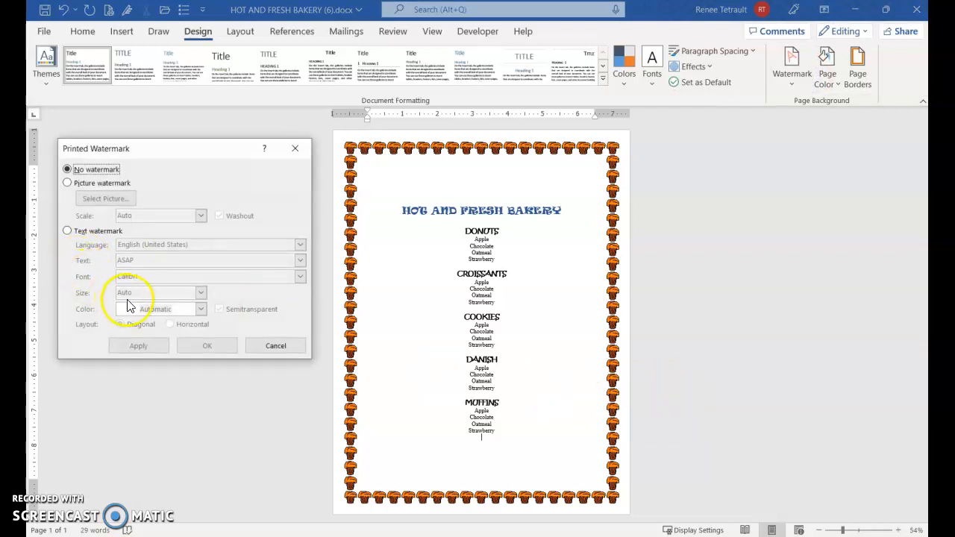
left_click(68, 232)
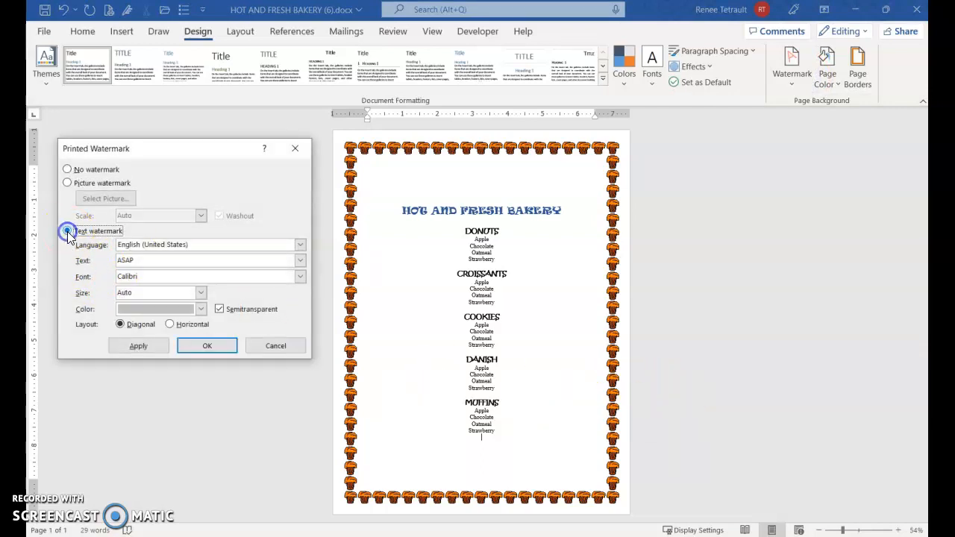
left_click_drag(138, 260, 121, 276)
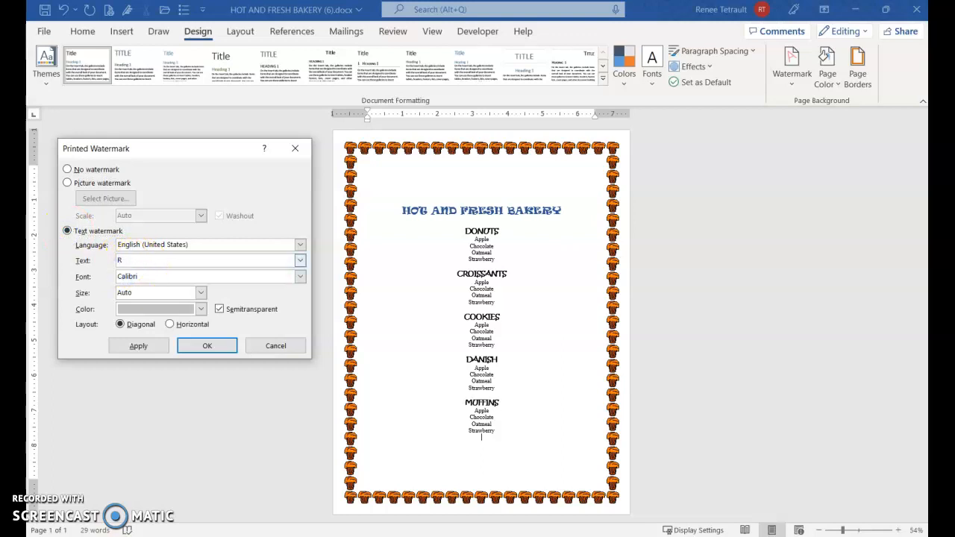
left_click(134, 345)
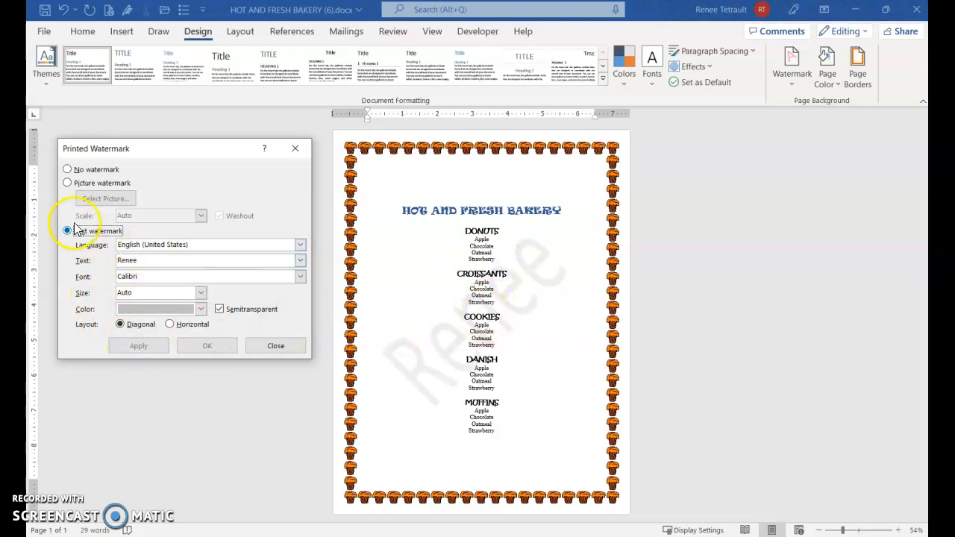
Change the custom watermark to a picture watermark and search Bing images for "muffins"
left_click(67, 185)
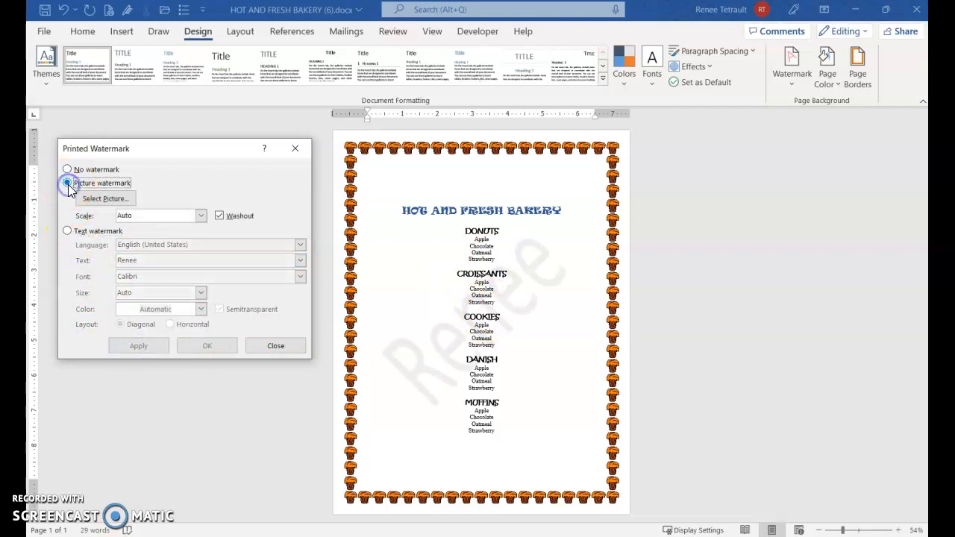
left_click(106, 200)
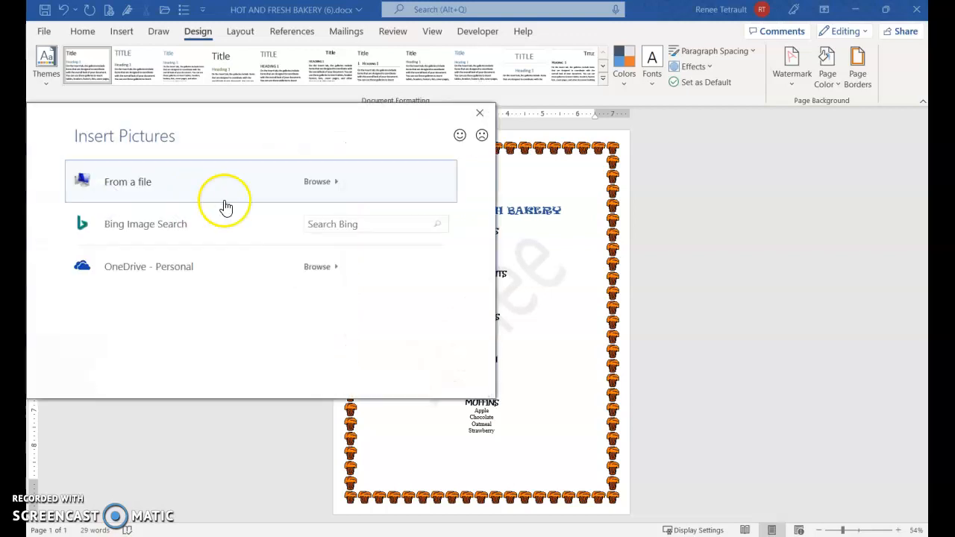
left_click(339, 224)
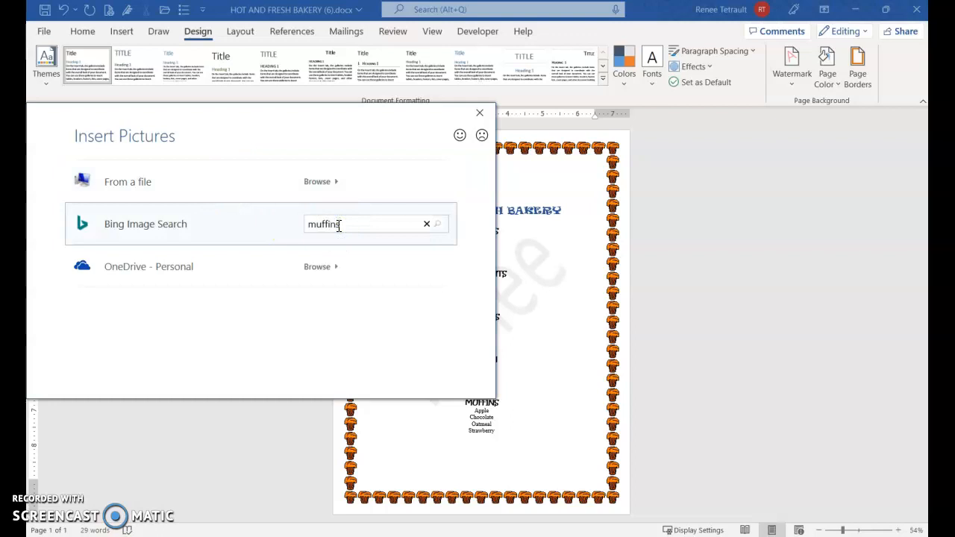
key("Return")
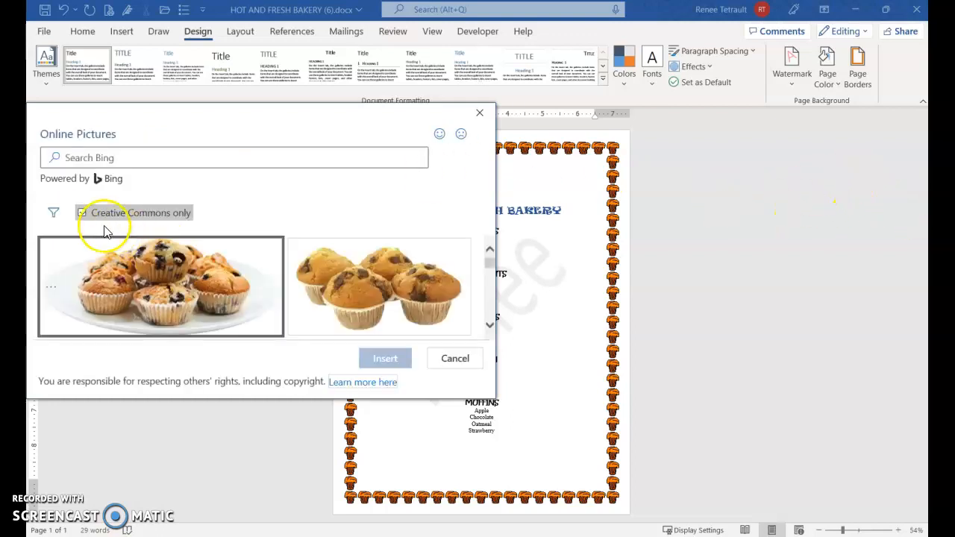
Insert the picture of blueberry muffins on a red checkered cloth and apply it as a watermark with Washout and Auto scale
left_click(489, 329)
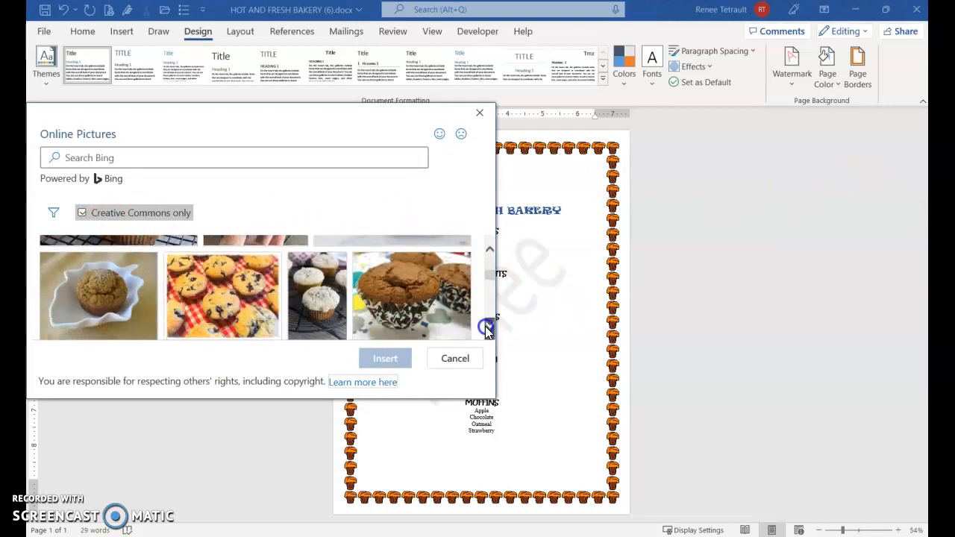
left_click(487, 328)
left_click(486, 329)
left_click(486, 329)
left_click(486, 329)
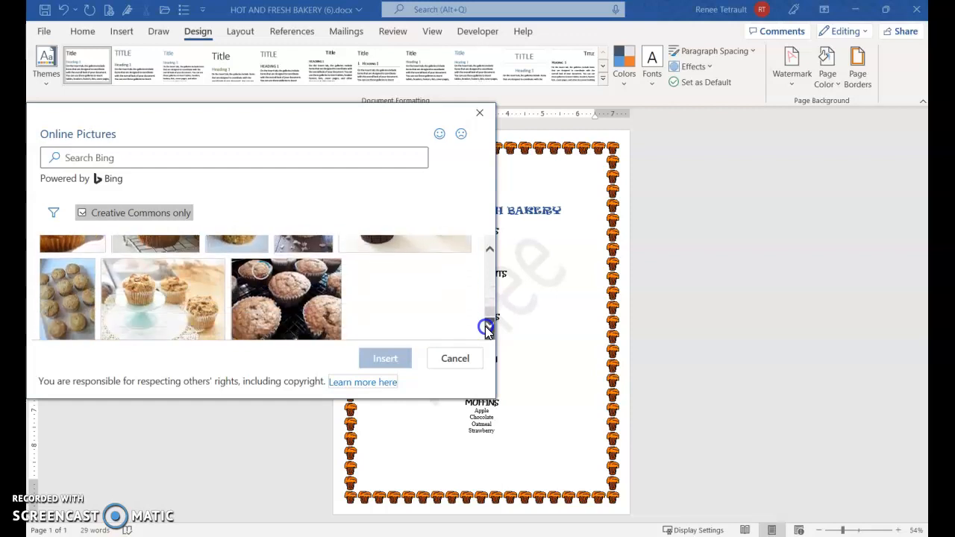
left_click(487, 329)
left_click(487, 329)
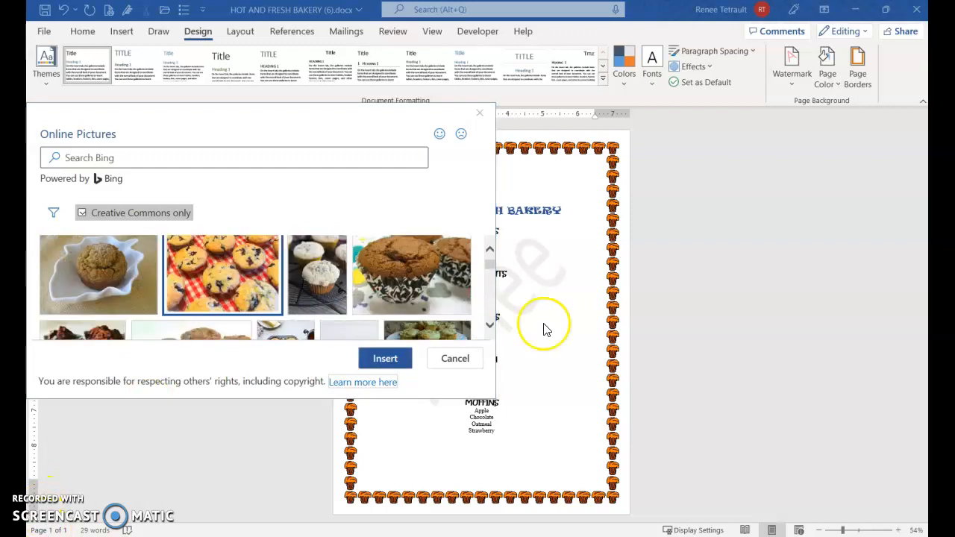
left_click(233, 288)
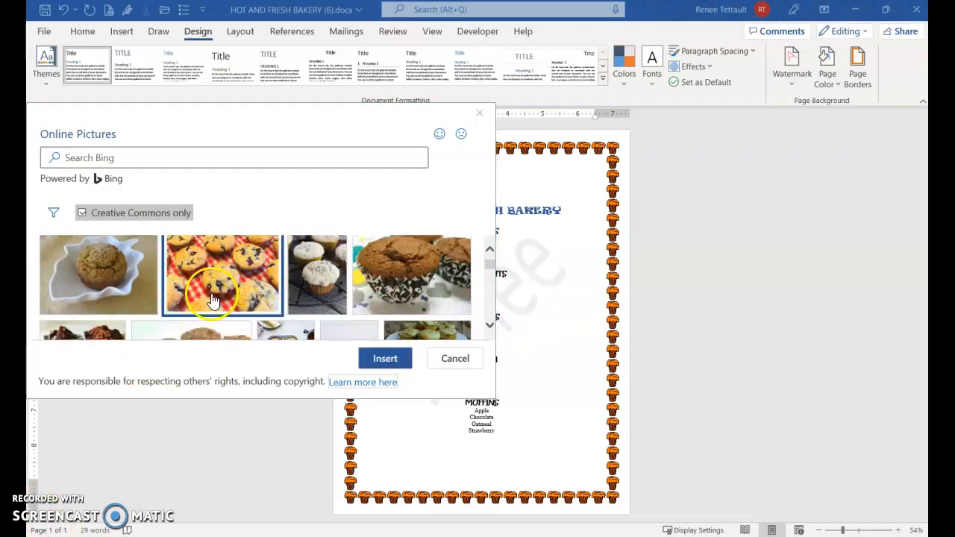
left_click(385, 361)
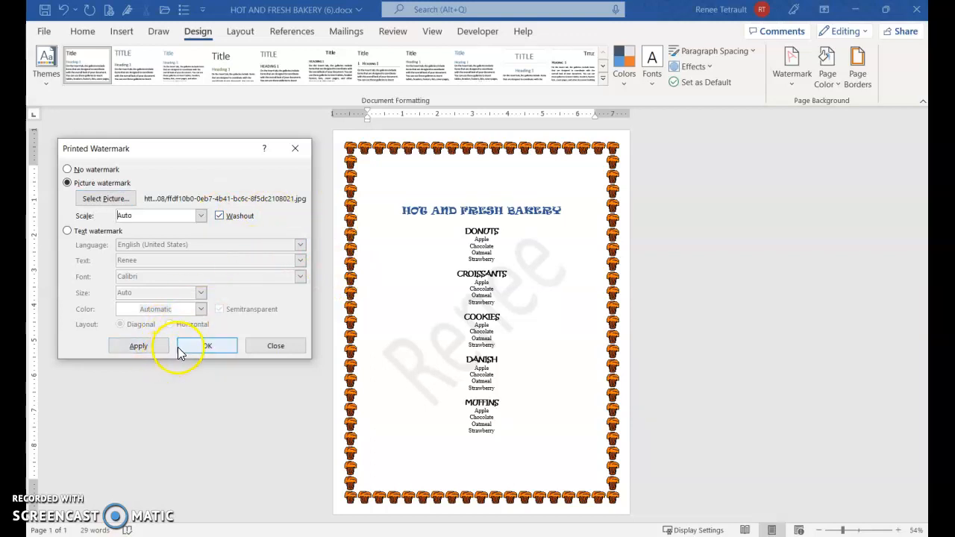
left_click(153, 348)
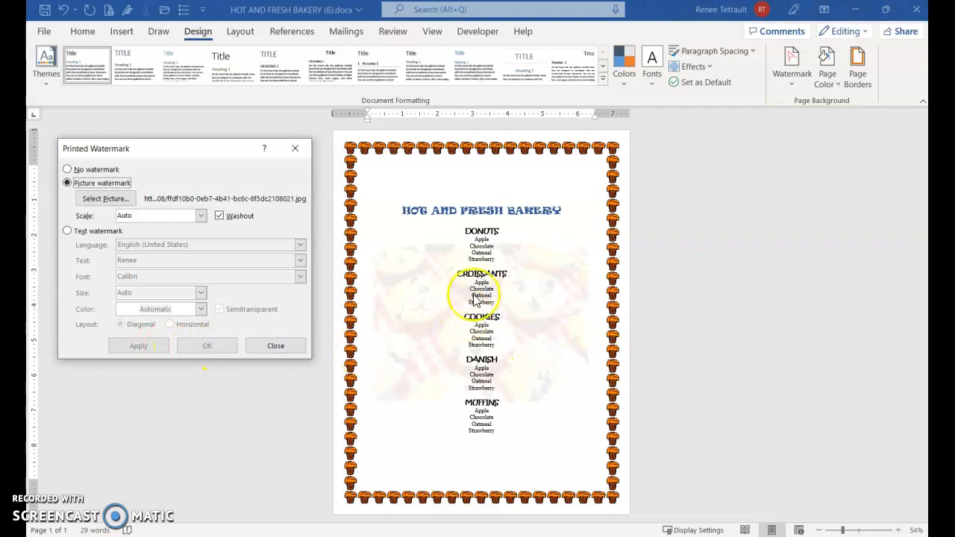
Turn off Washout for the muffin picture watermark and apply the change to the page
left_click(219, 221)
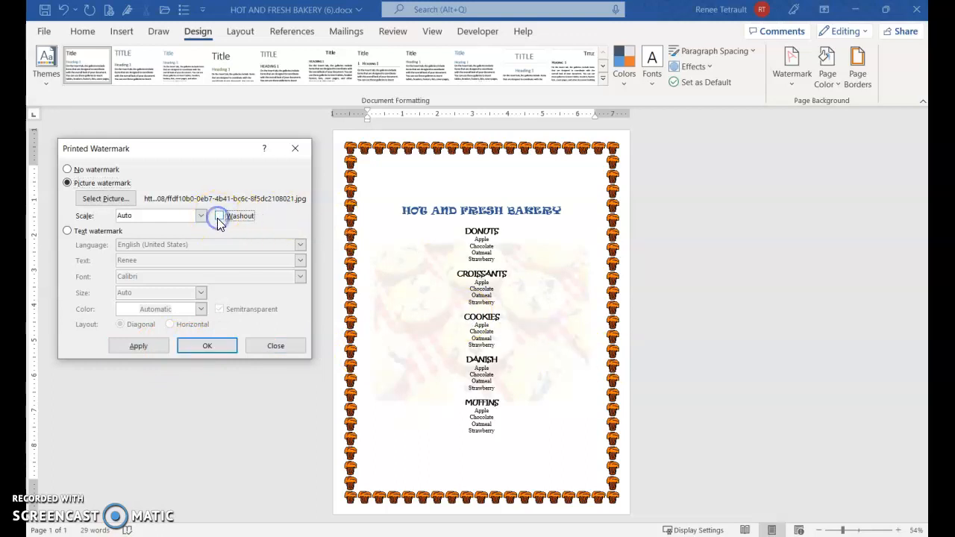
left_click(137, 347)
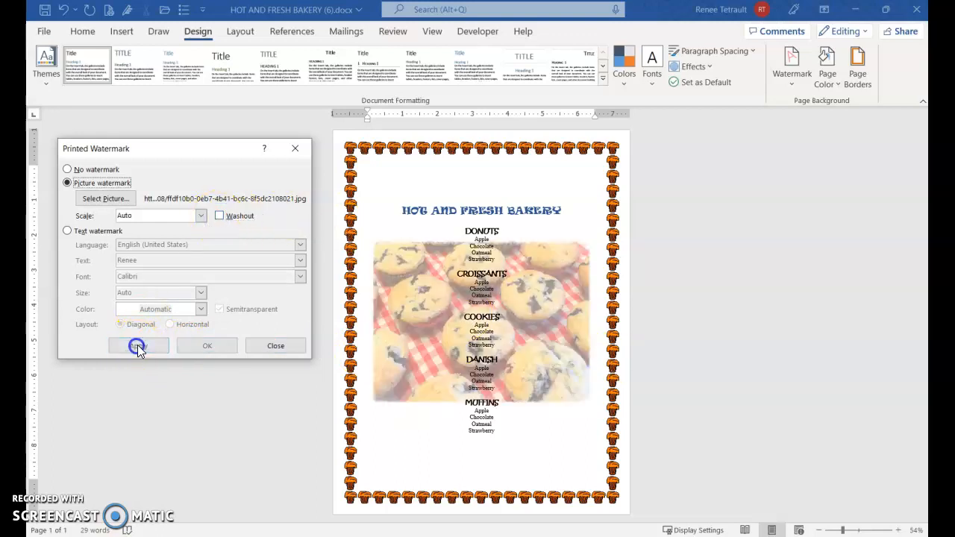
Try the muffin picture watermark at 50% scale and at 30% scale, applying each to the page
left_click(200, 215)
left_click(143, 276)
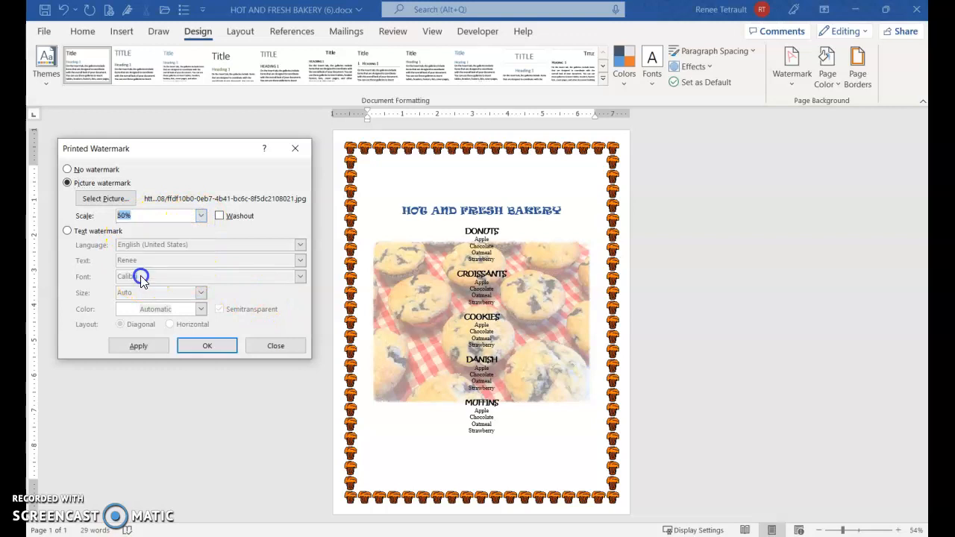
left_click(124, 345)
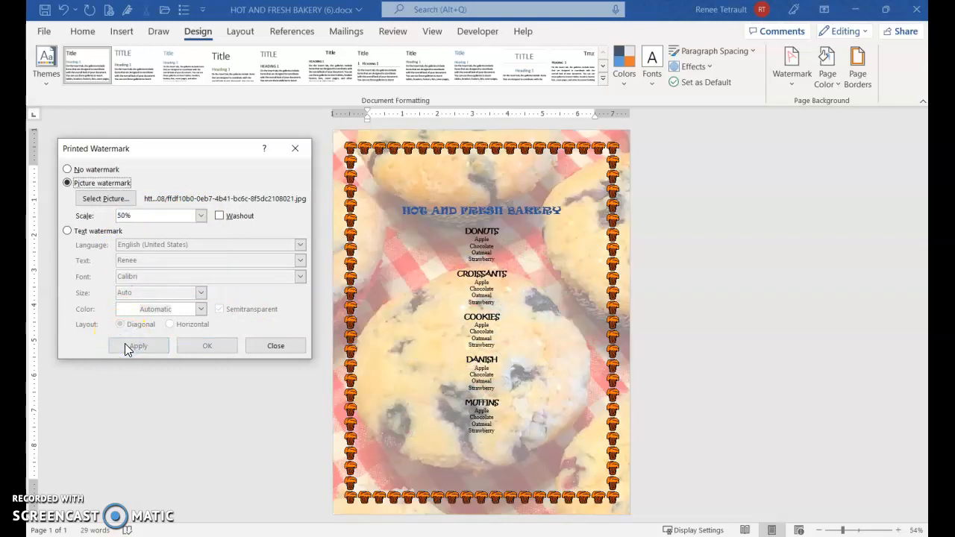
left_click(124, 217)
key("BackSpace")
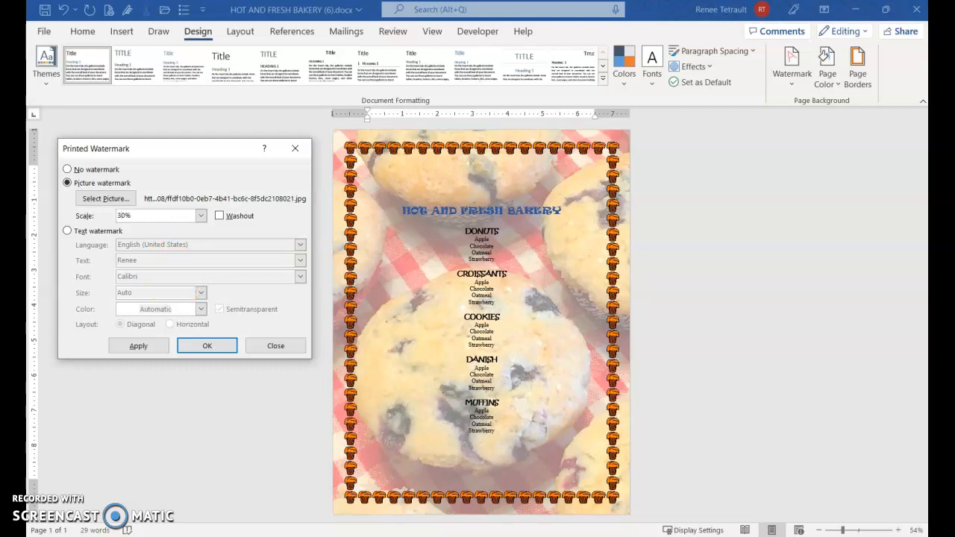
left_click(134, 345)
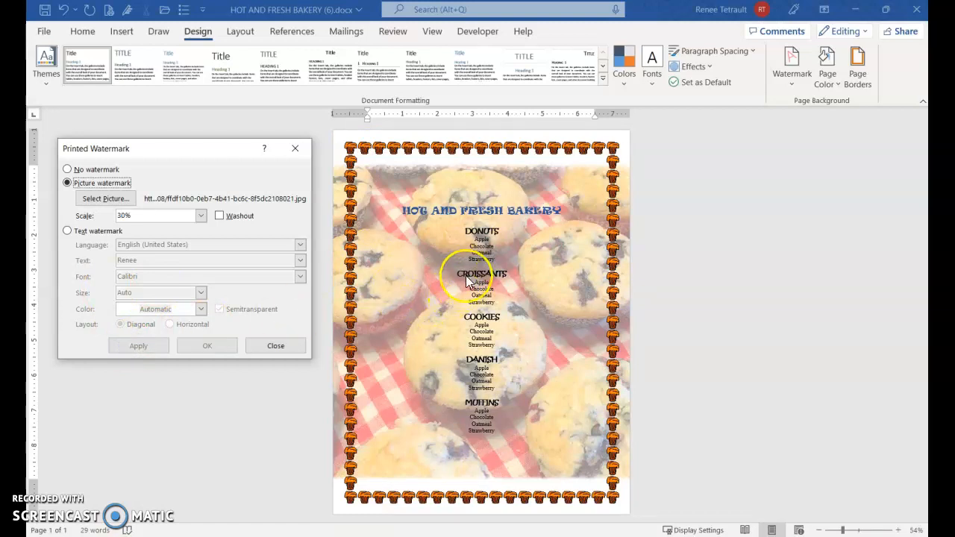
Set the muffin picture watermark's scale to 35%, apply it and close the watermark settings
double_click(123, 216)
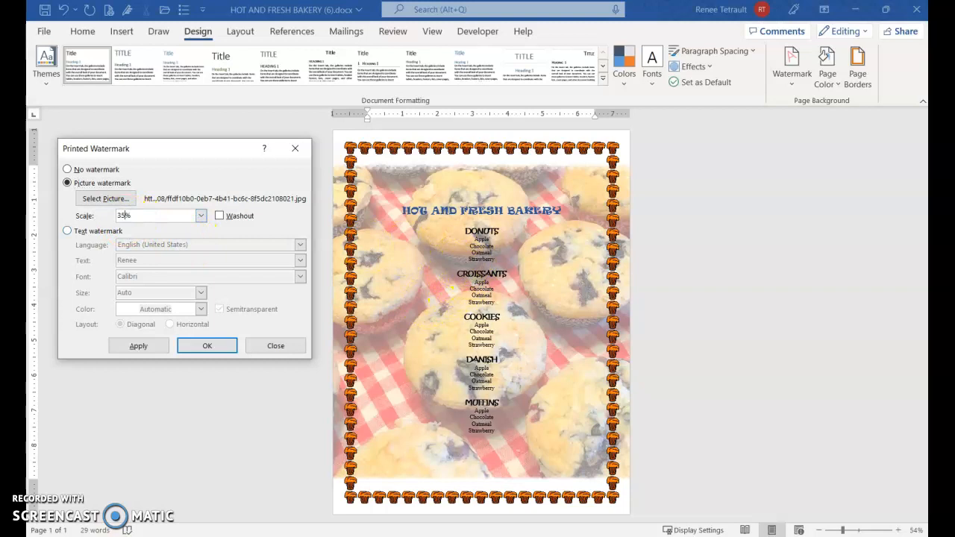
left_click(138, 346)
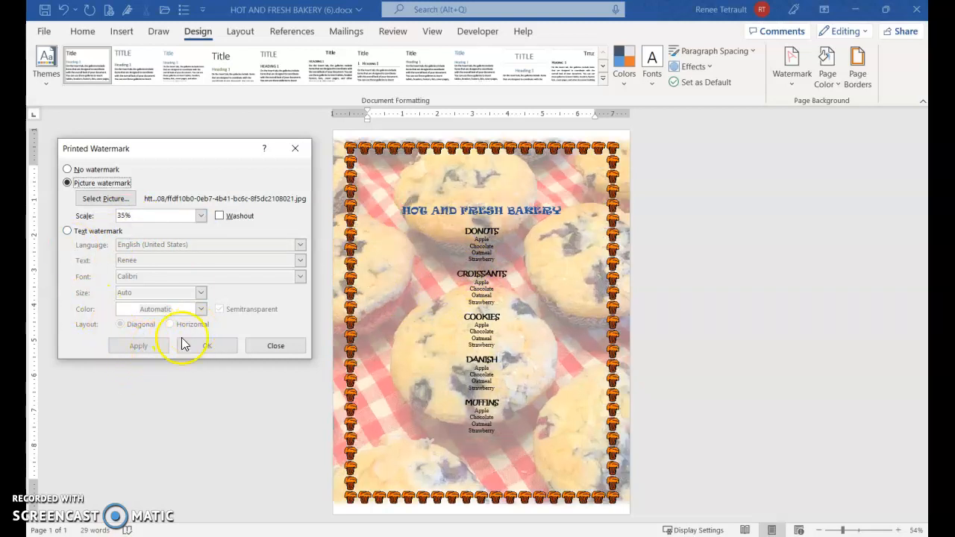
left_click(270, 347)
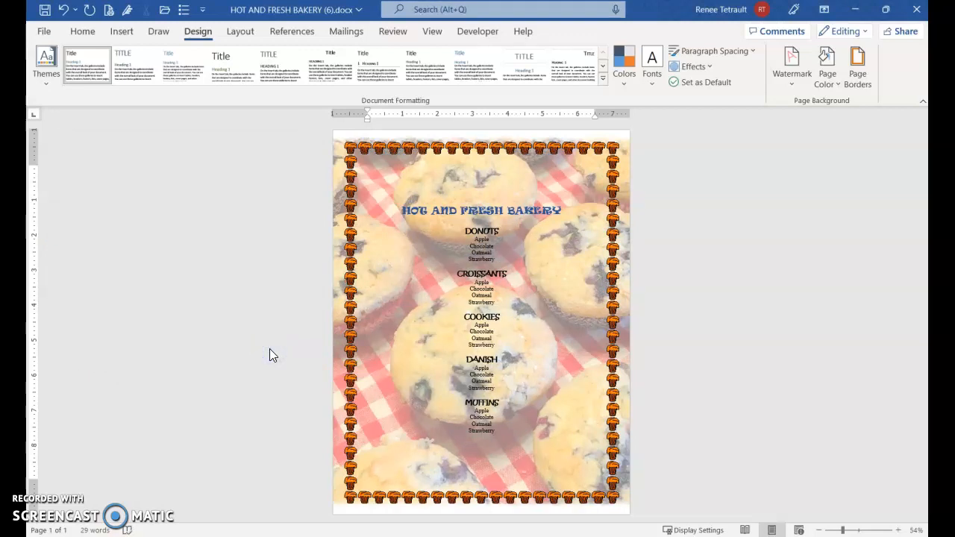